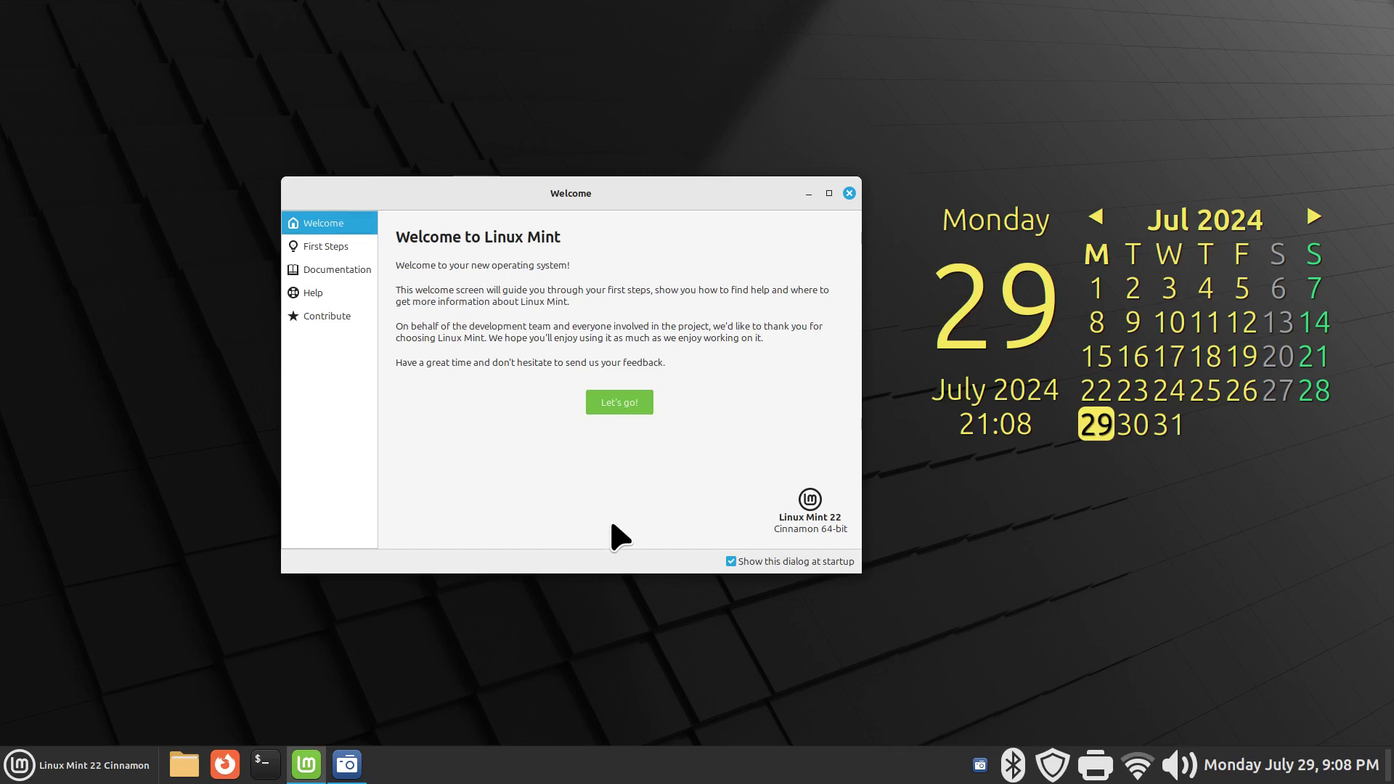
- Show the Welcome window's Help page with its Web Forums and Chat Room options
left_click(331, 294)
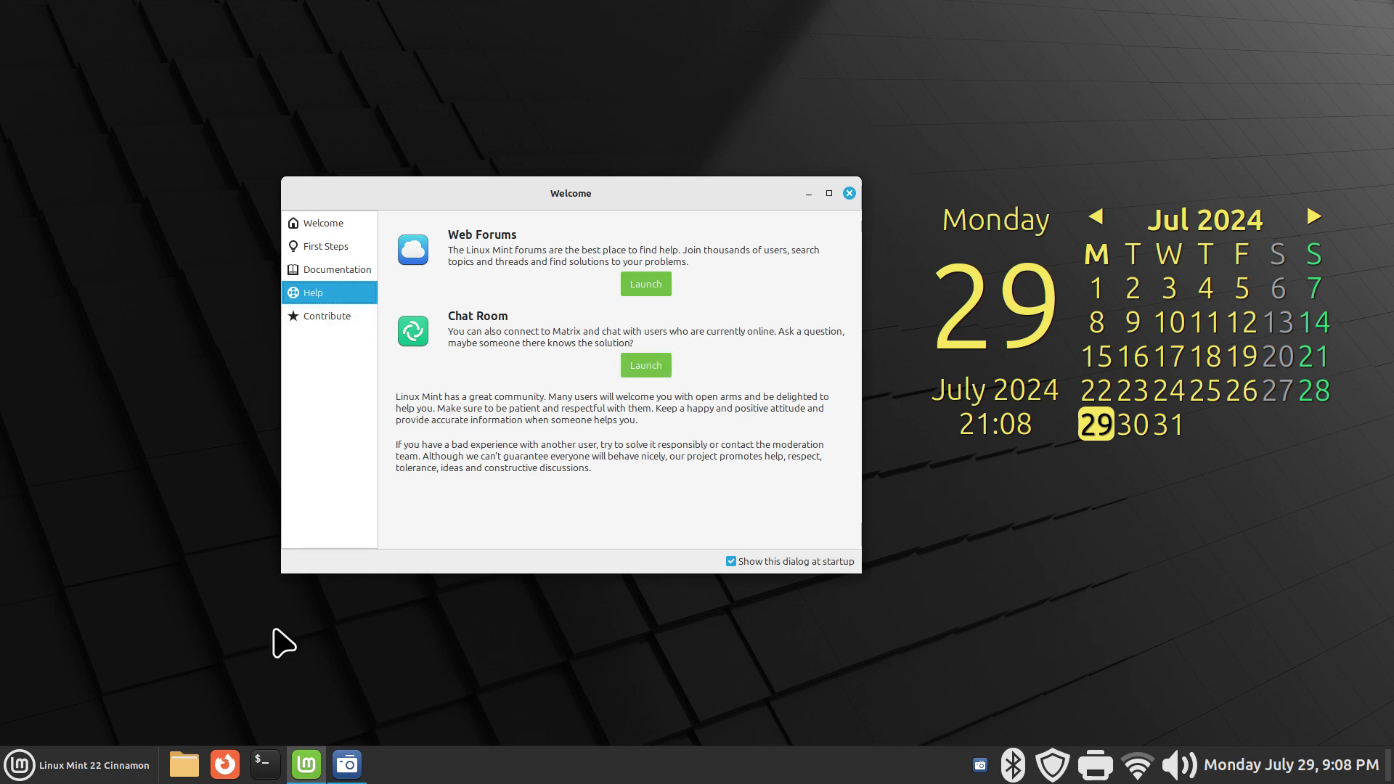
- Launch Web Apps from the menu and move its window down and left
left_click(85, 779)
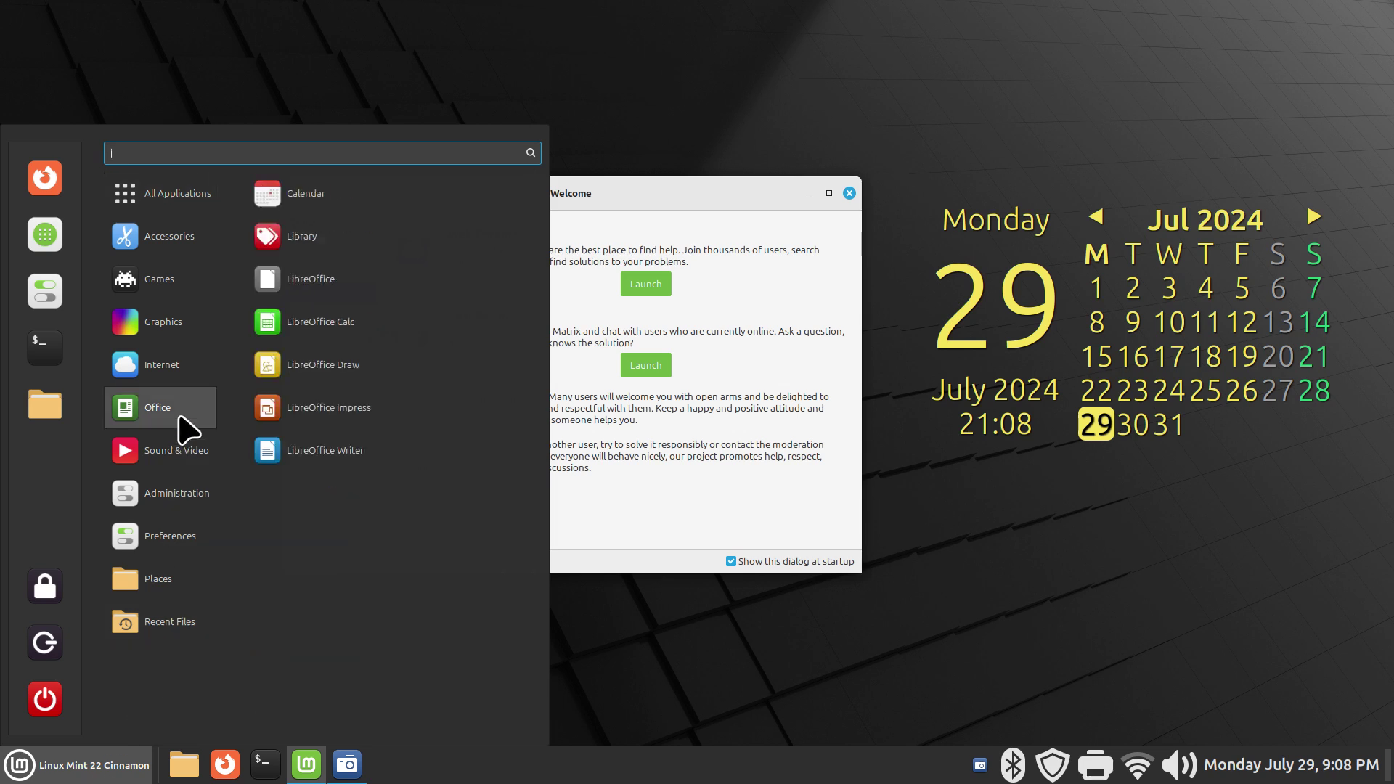
mouse_move(166, 367)
mouse_move(124, 193)
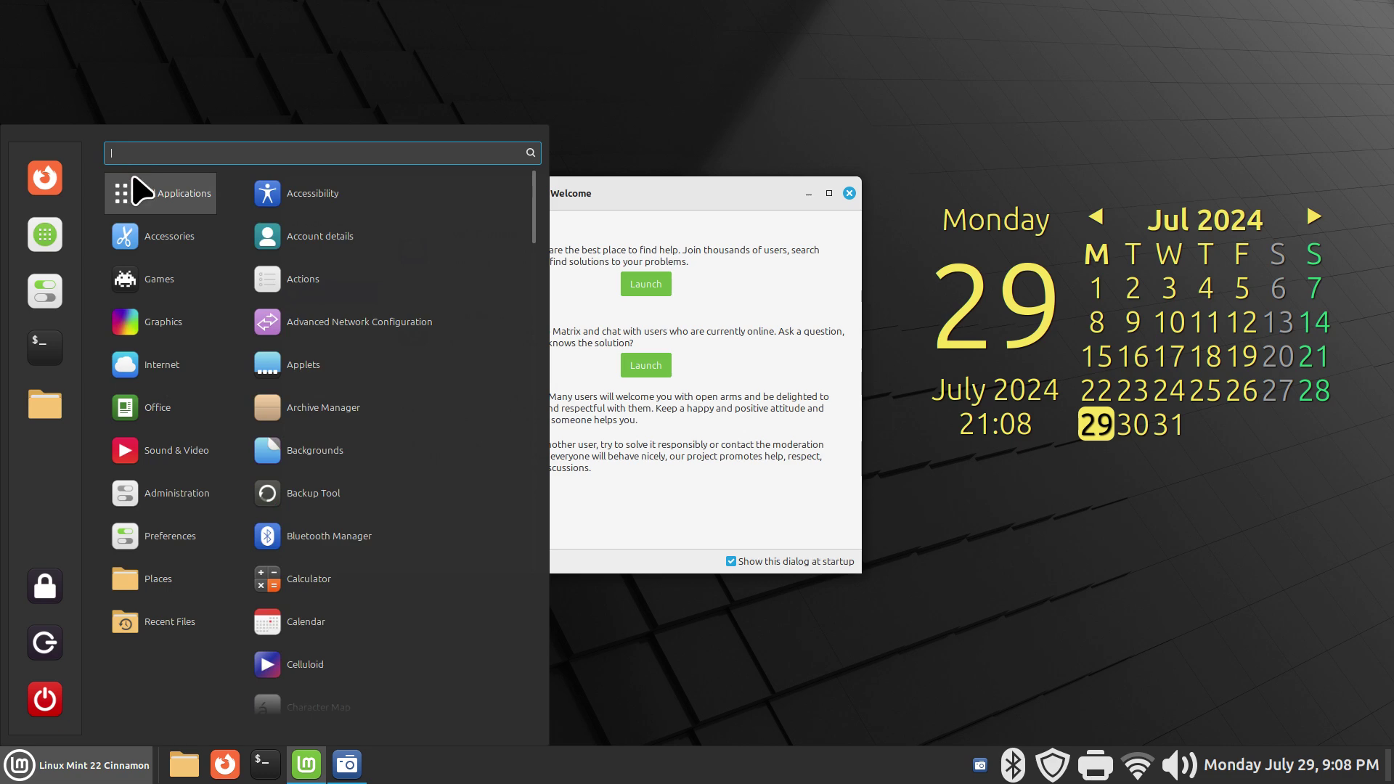
left_click(285, 325)
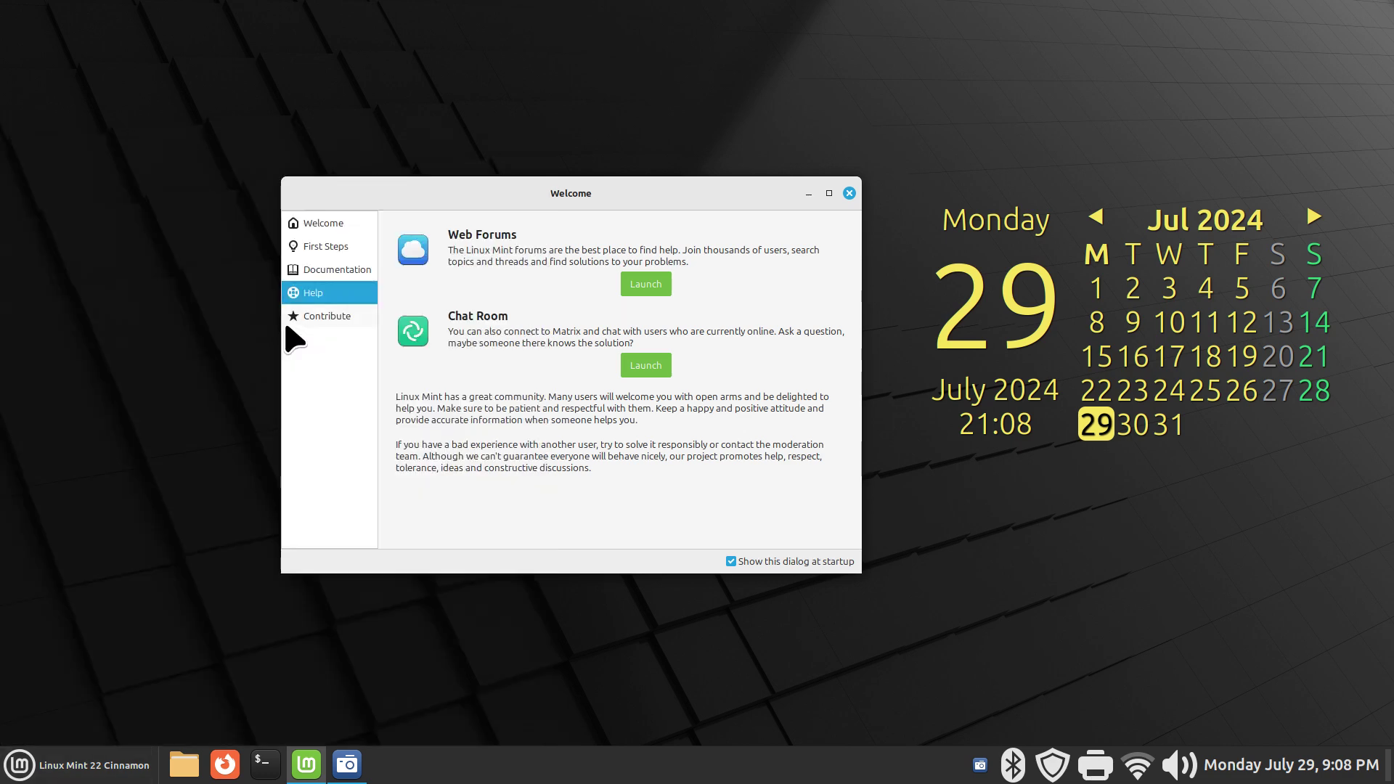
left_click_drag(1030, 203, 566, 362)
- Close Web Apps, view Welcome's Documentation page, then close the Welcome window
left_click(821, 353)
left_click(357, 272)
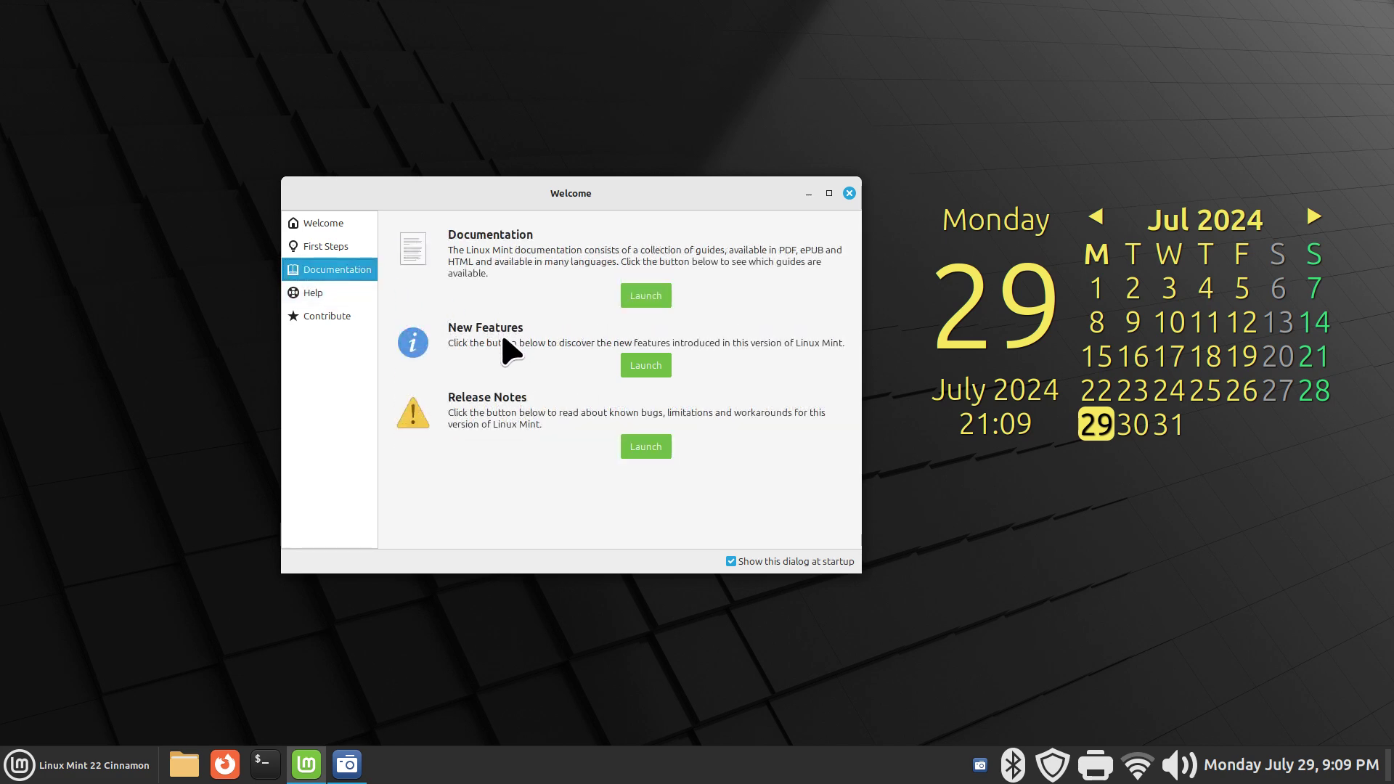
left_click(849, 193)
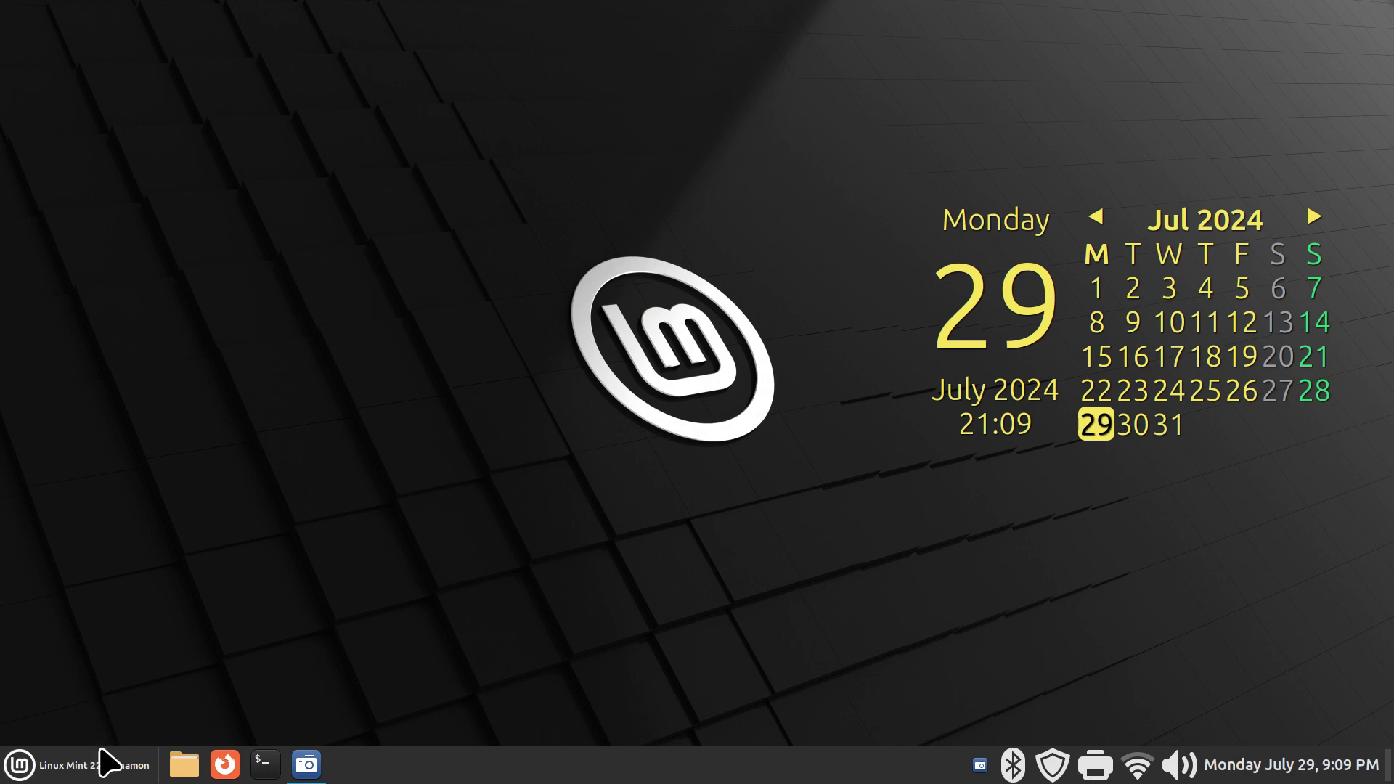
left_click(27, 775)
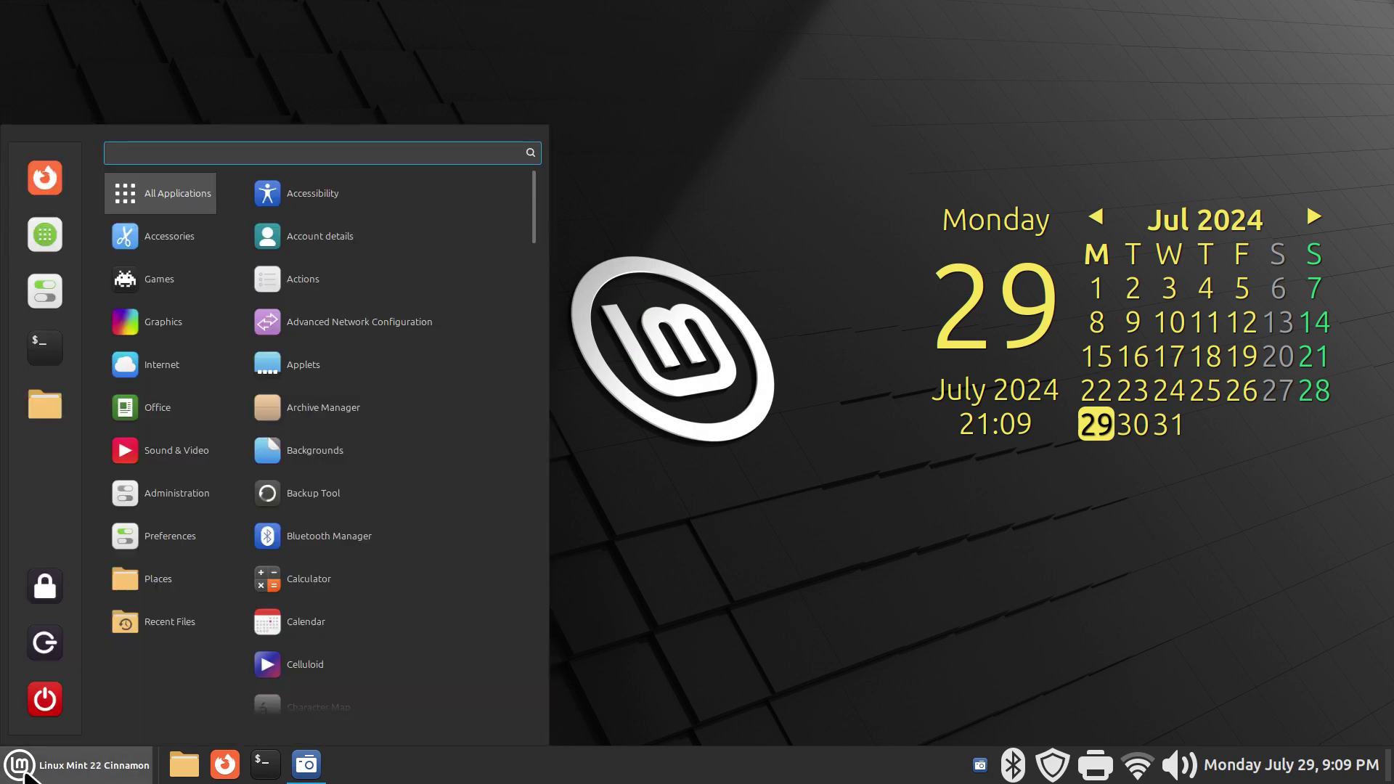
type("ma")
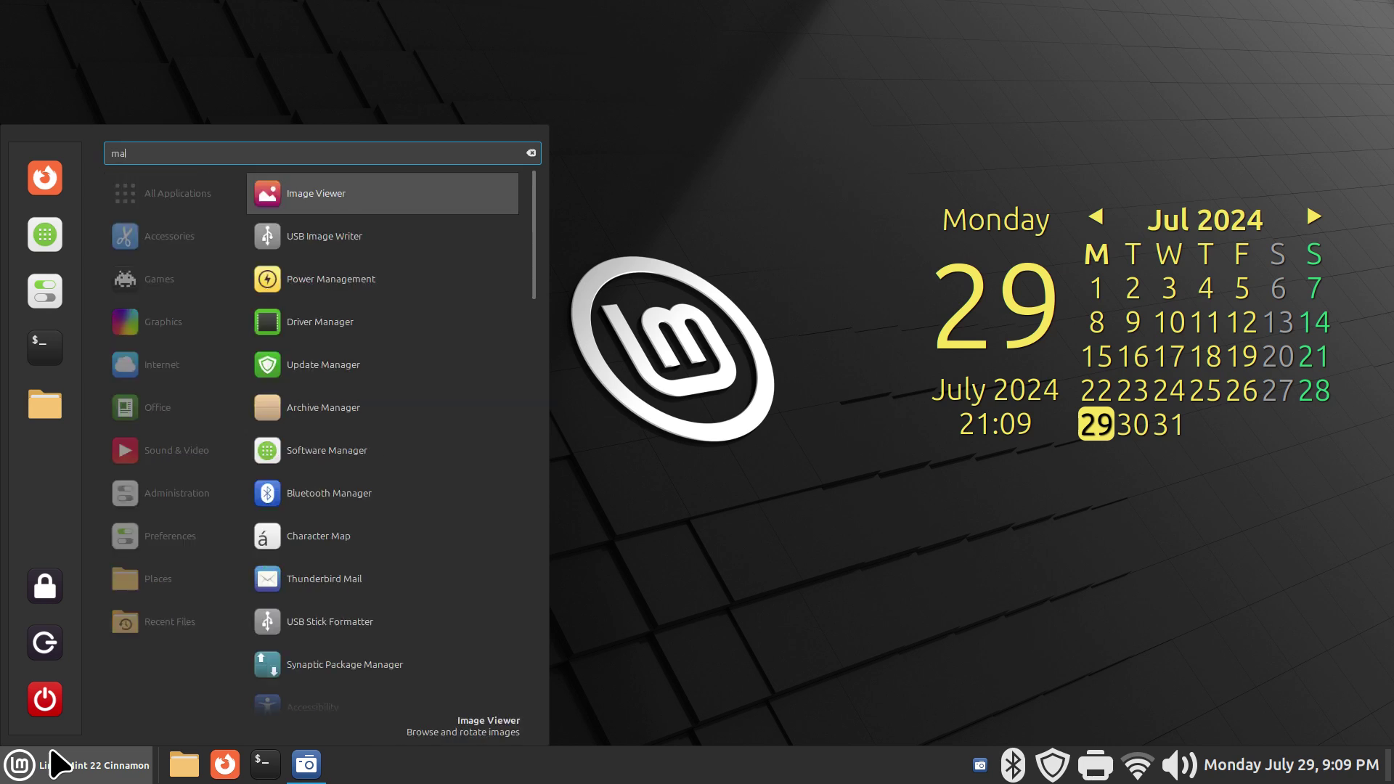
type("ltrix")
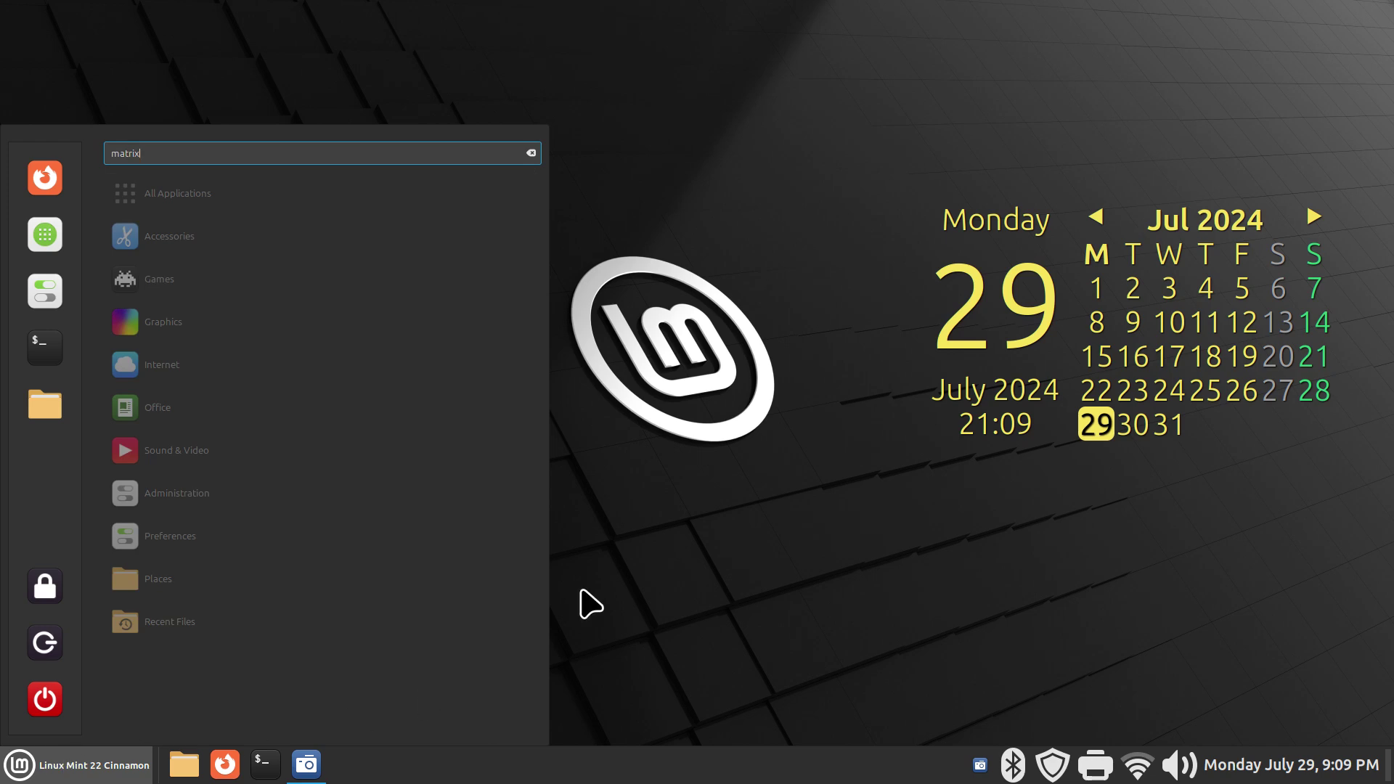
left_click(660, 545)
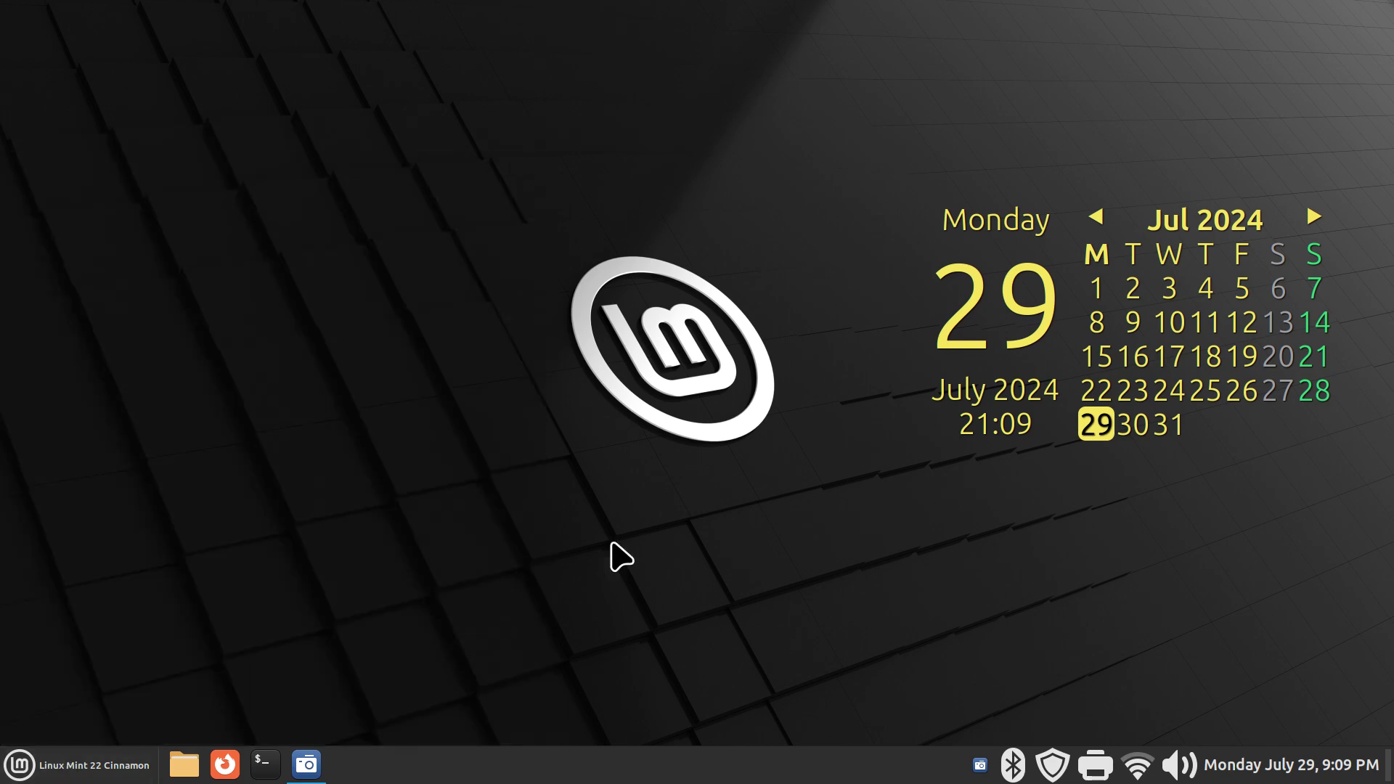
- Launch Firefox and open the Home - Linux Mint bookmark
left_click(225, 764)
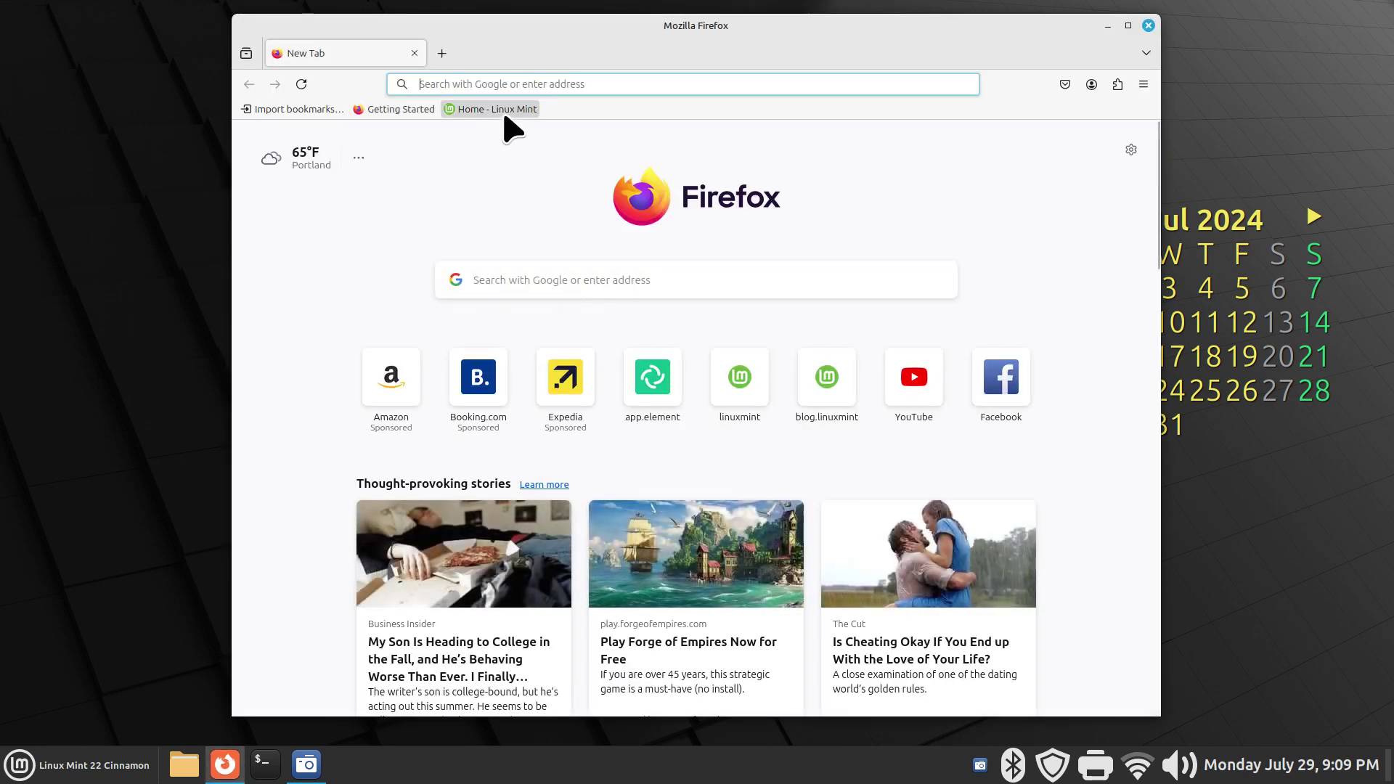
left_click(490, 109)
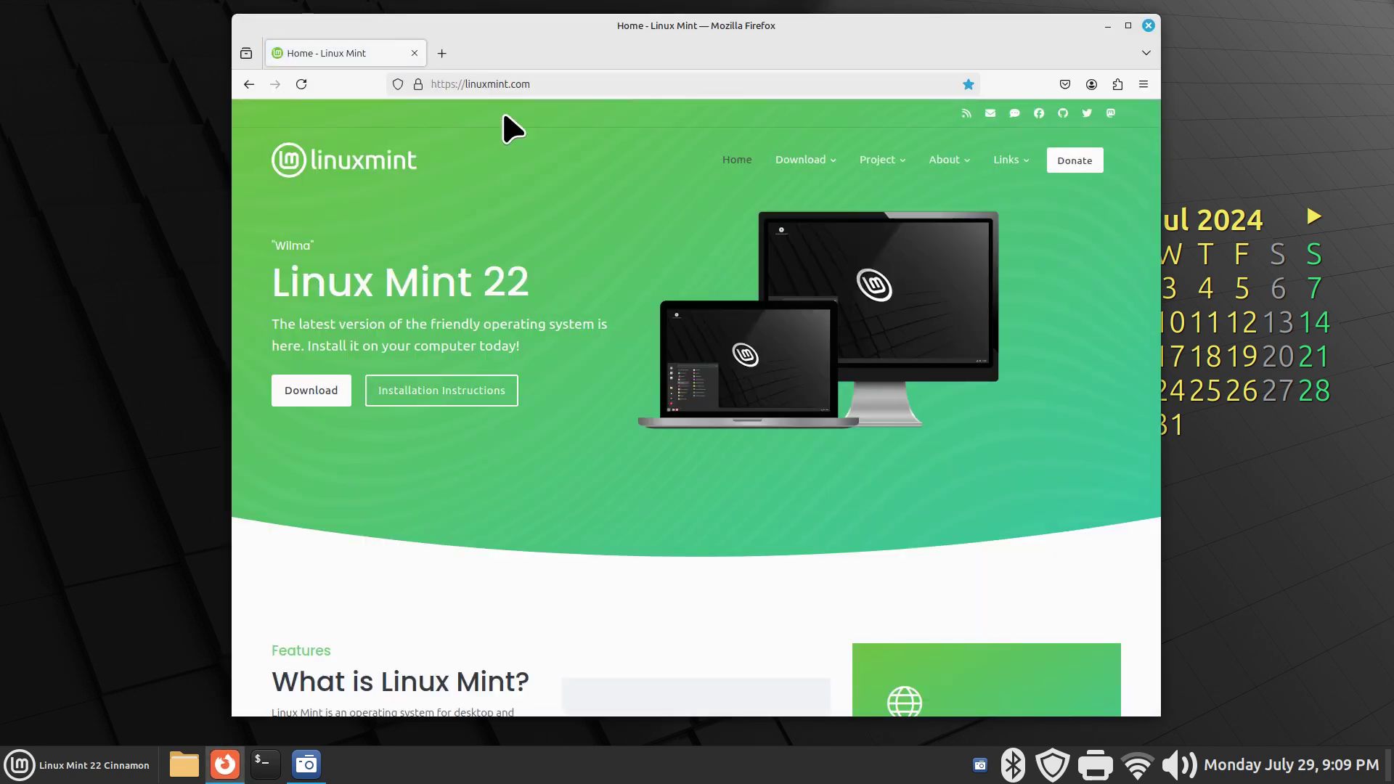
left_click_drag(825, 33, 727, 11)
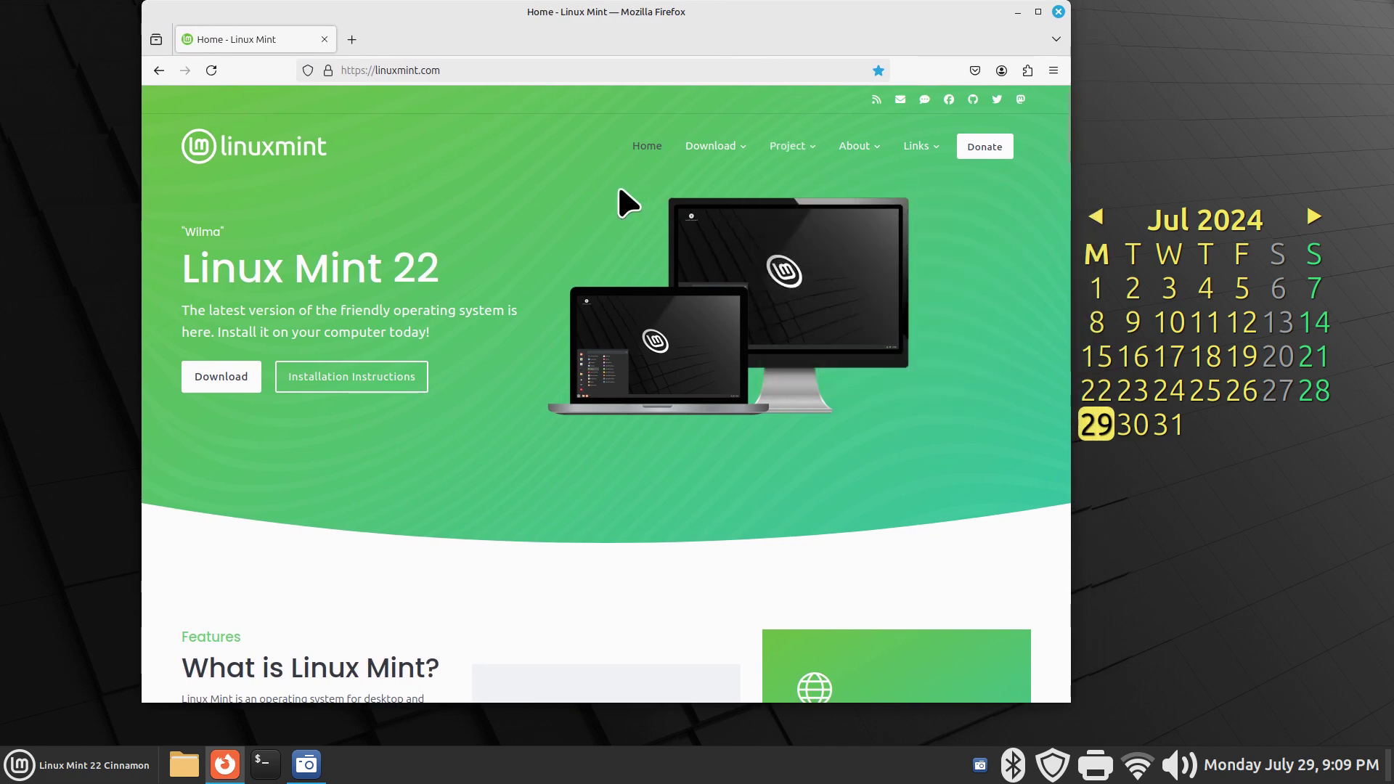
- Open the Linux Mint blog from Links in a new tab and scroll to the Matrix help channel link
mouse_move(916, 148)
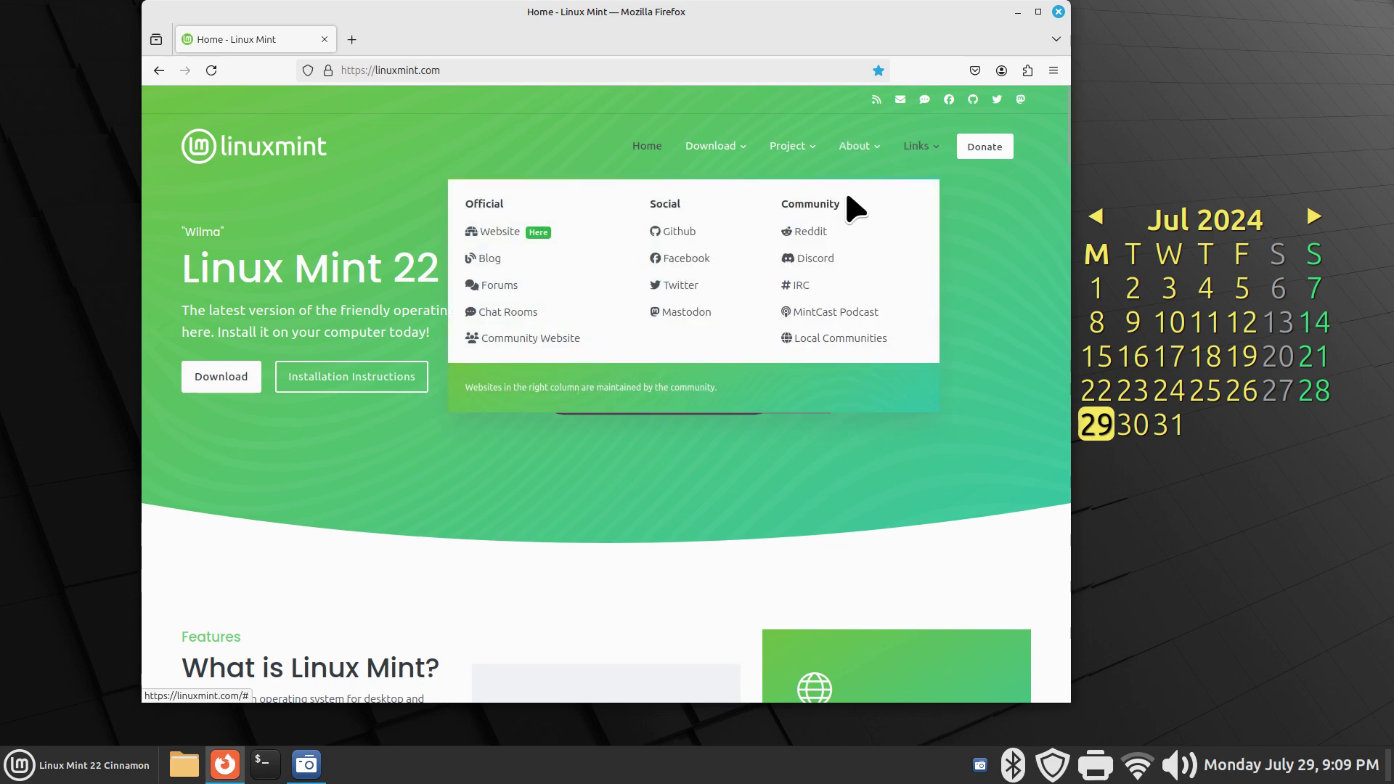
left_click(487, 259)
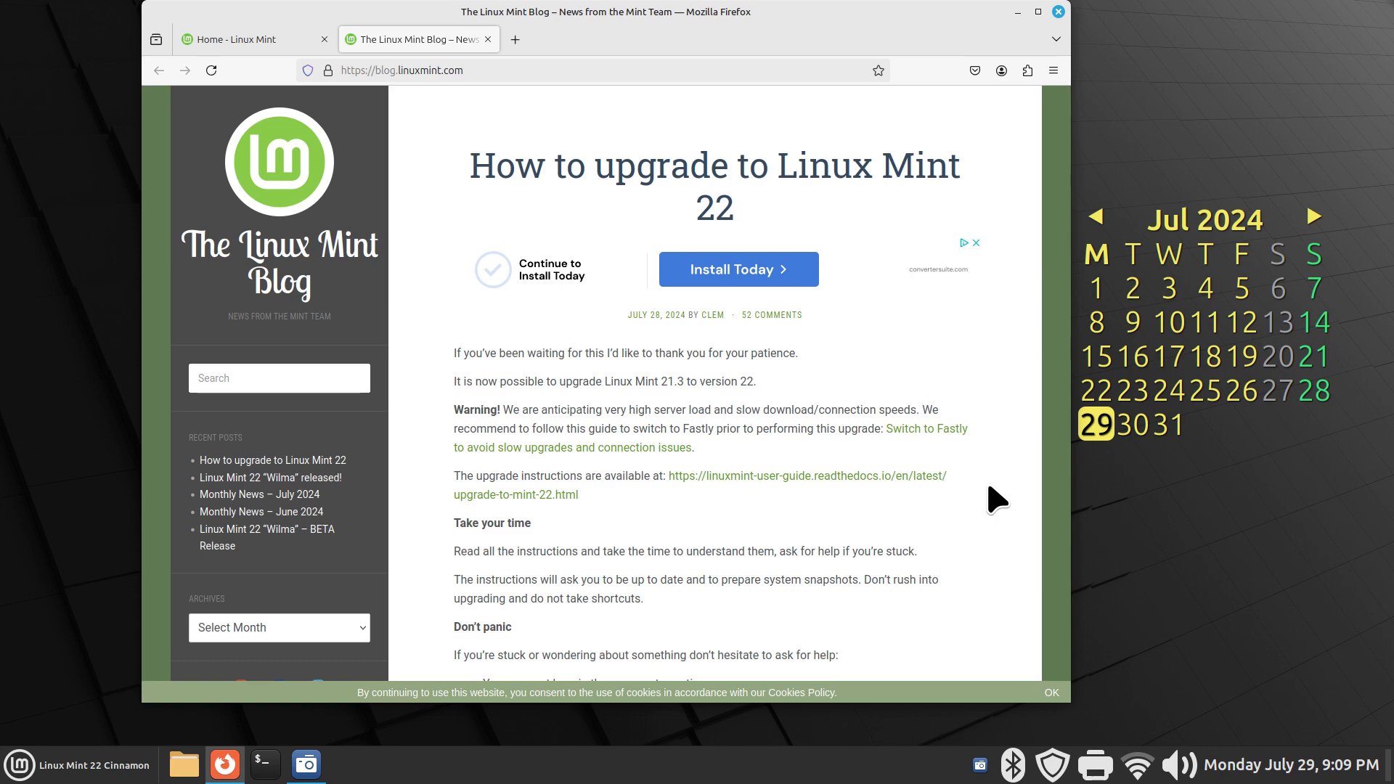
scroll(996, 499, "down", 3)
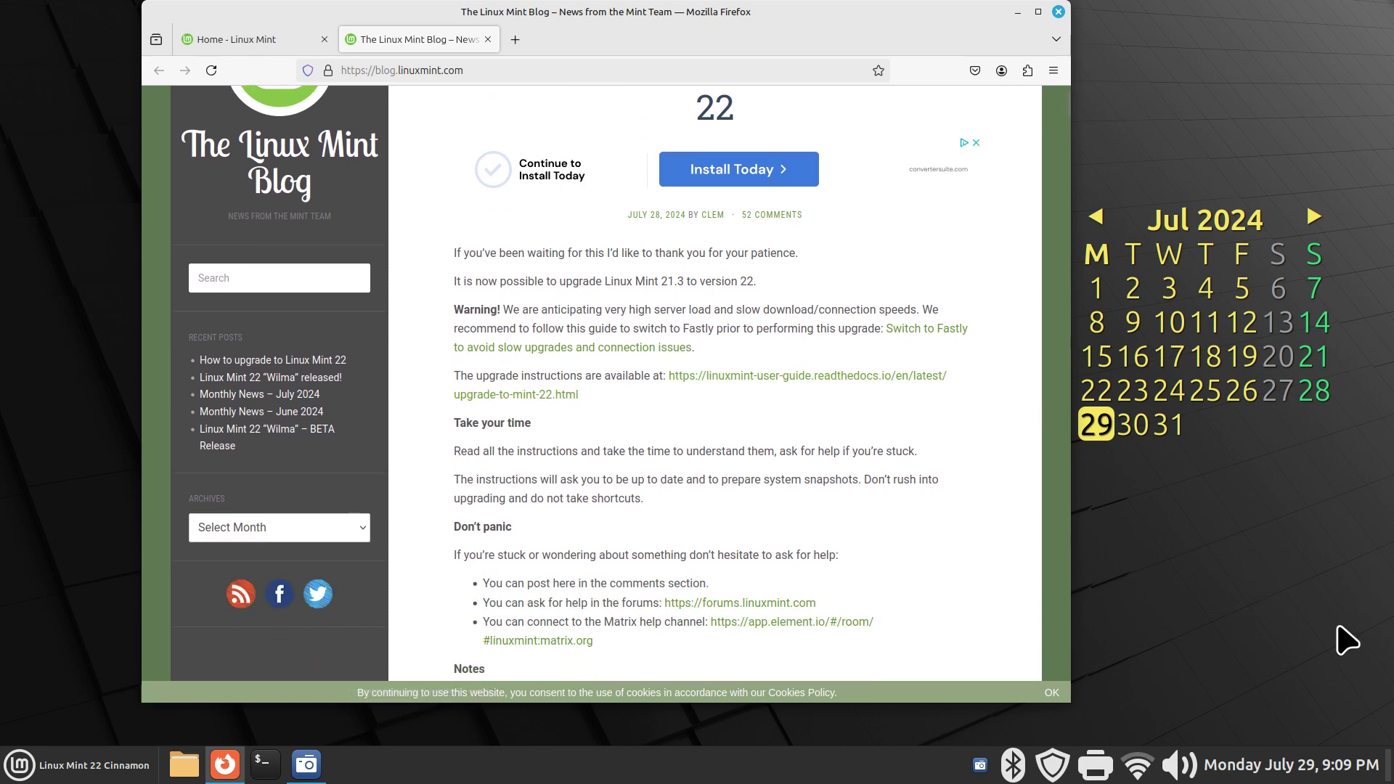
scroll(1005, 488, "down", 3)
scroll(1006, 487, "down", 5)
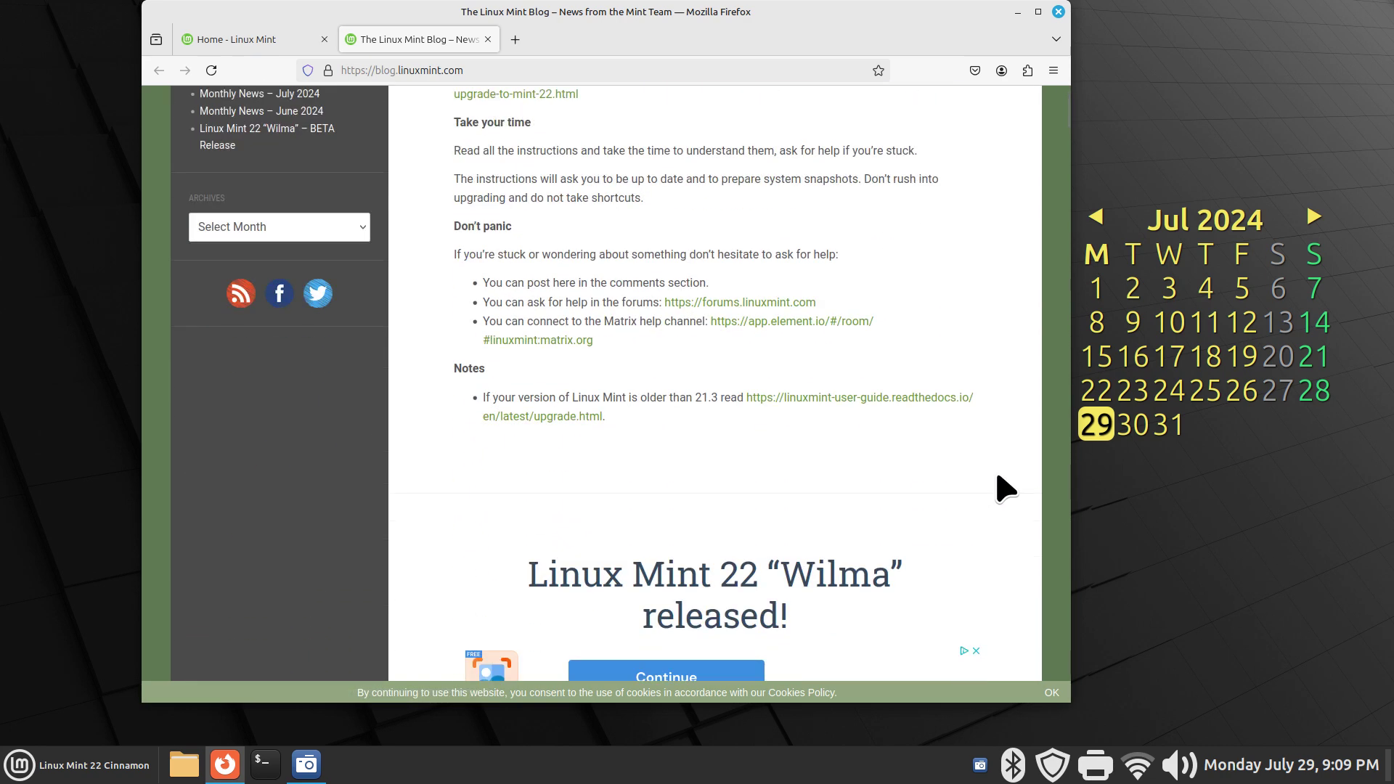
- Follow the Matrix help channel link to the Element room, then revisit the Linux Mint blog
left_click(805, 321)
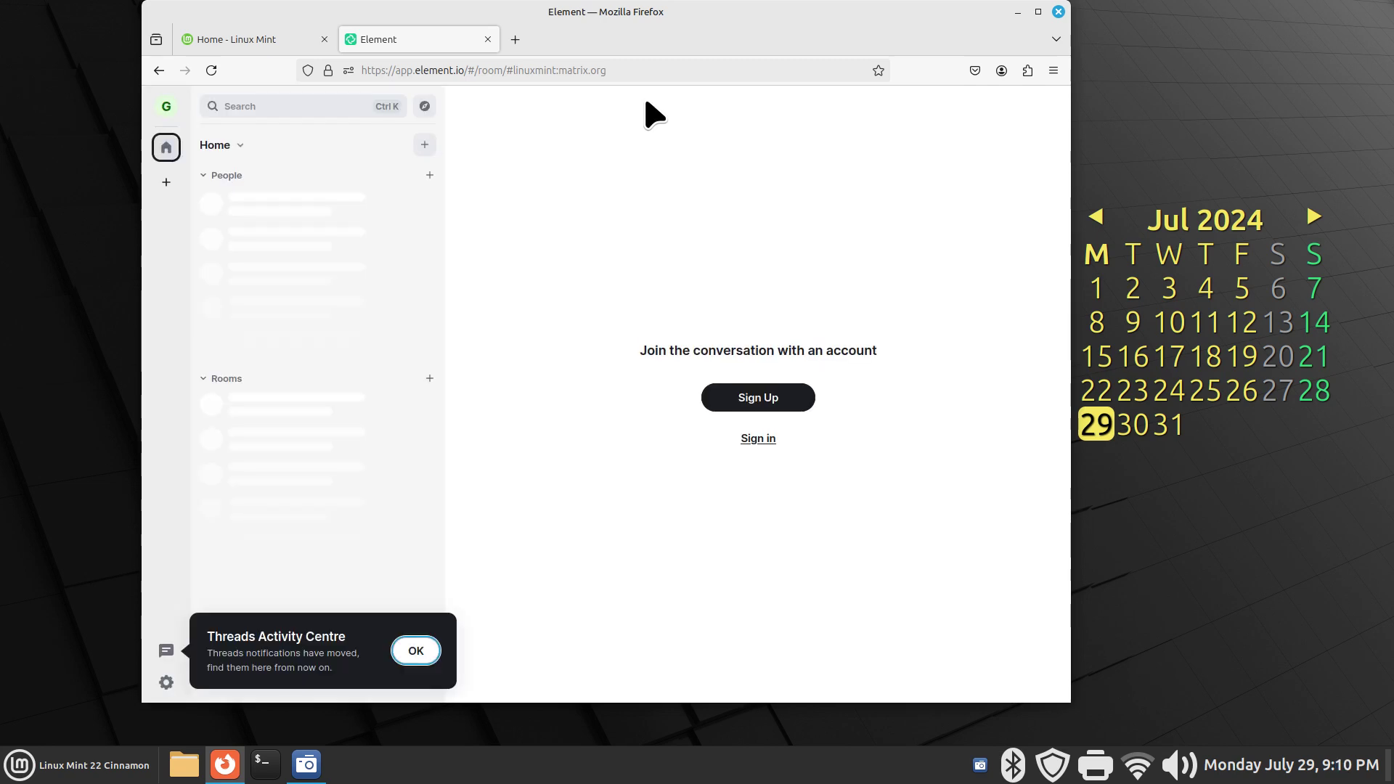
left_click_drag(625, 70, 361, 70)
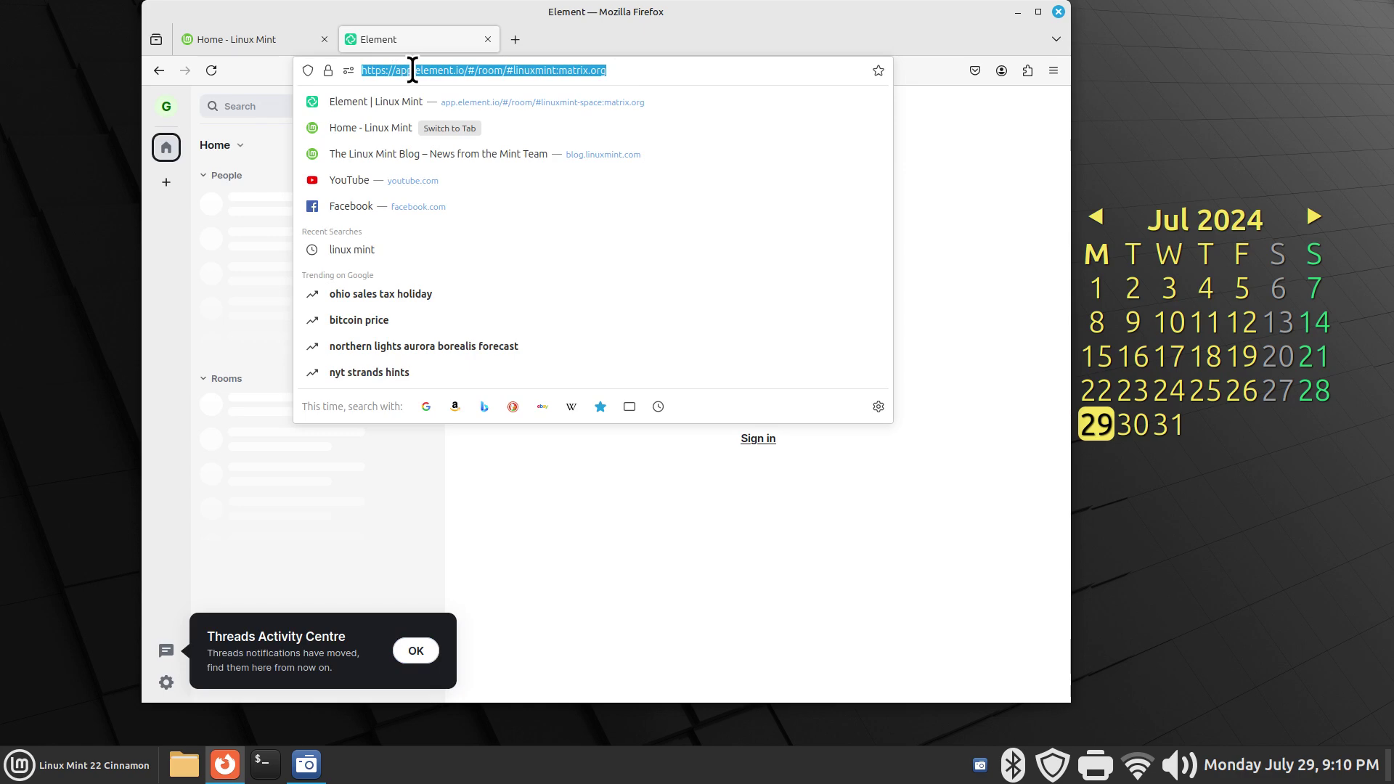
left_click(261, 42)
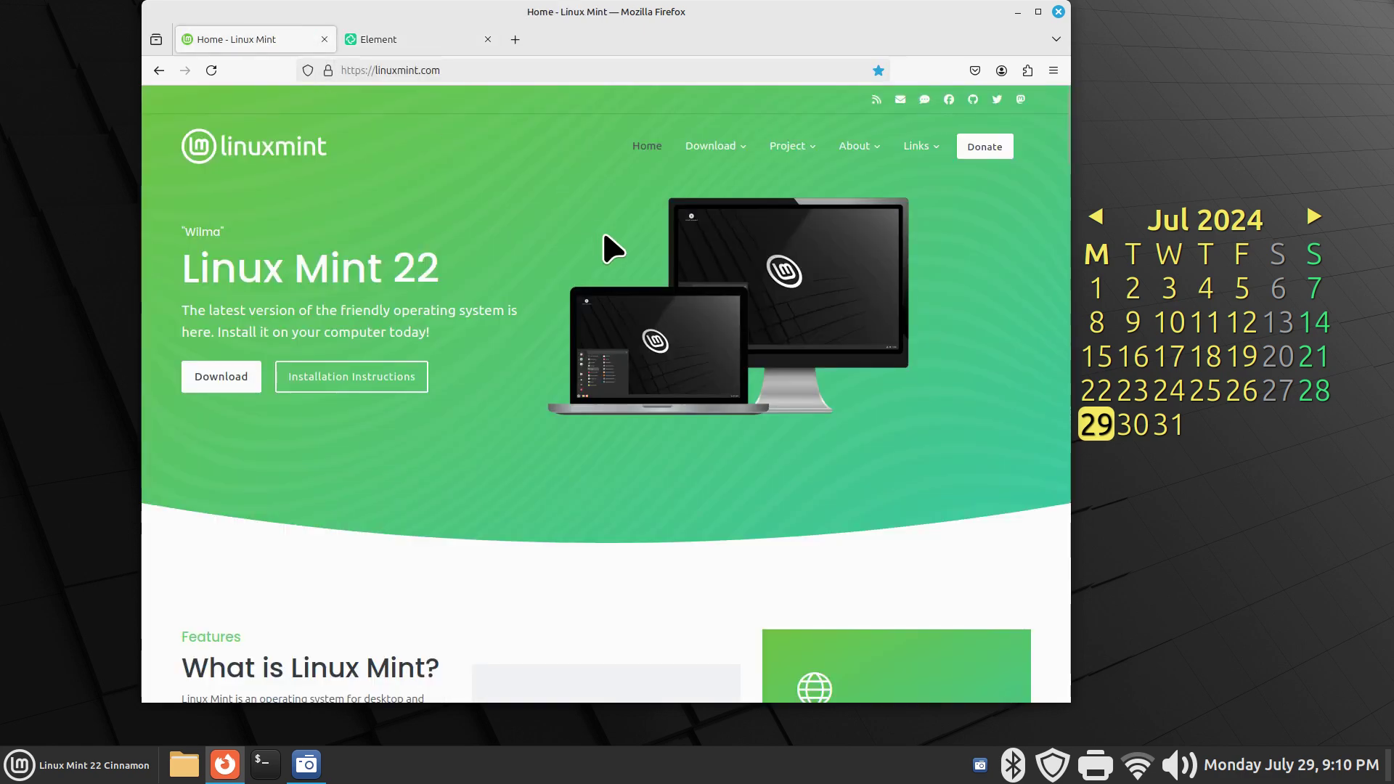
mouse_move(846, 150)
mouse_move(918, 148)
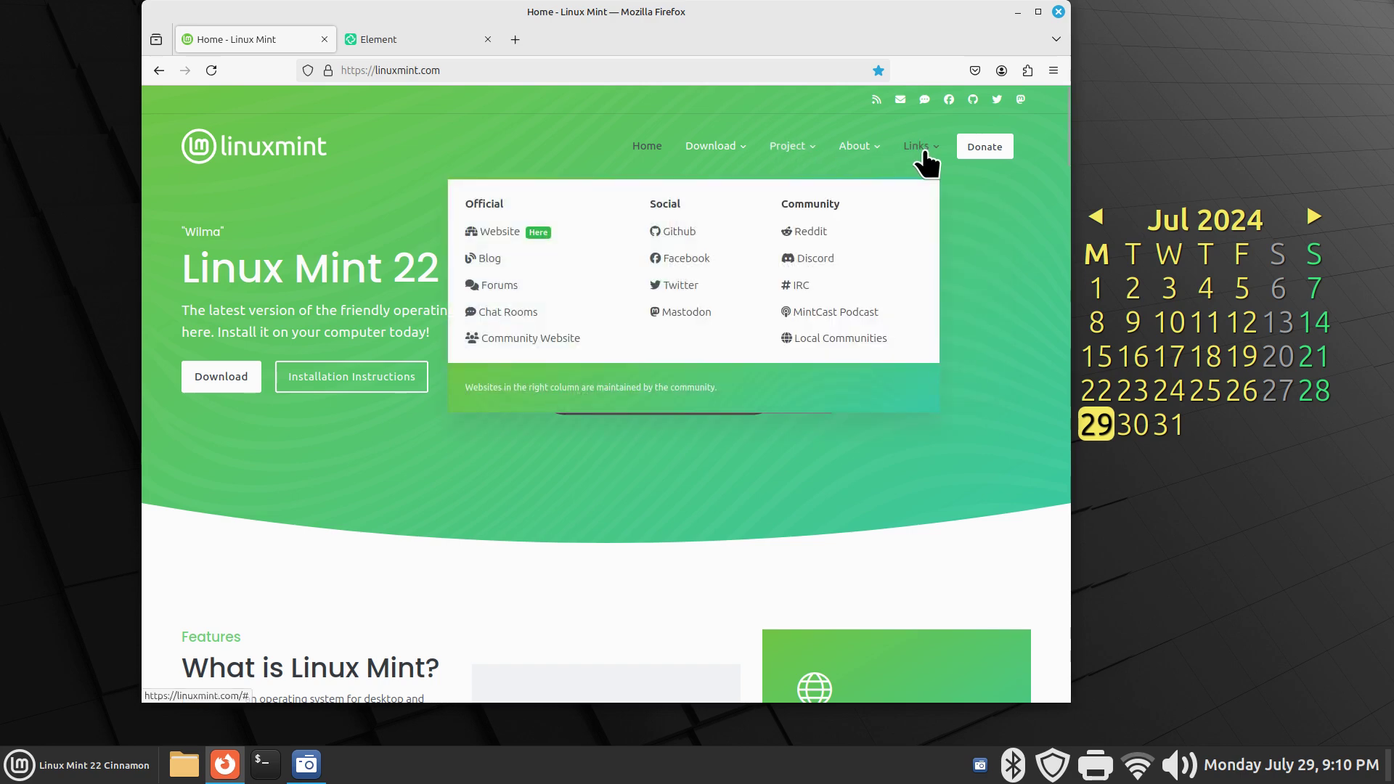
left_click(498, 252)
scroll(859, 419, "down", 5)
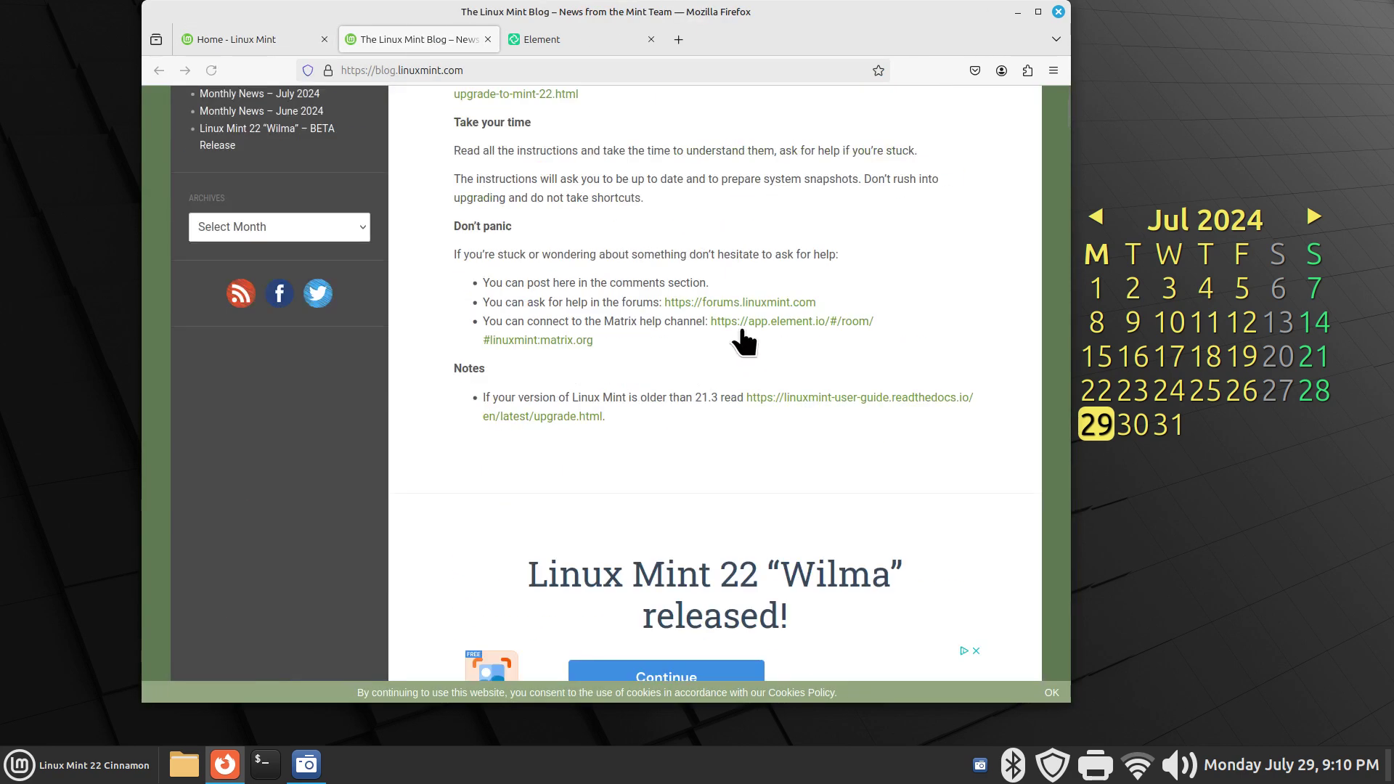
- Return to the Element tab and copy the room's web address from the address bar
left_click(559, 42)
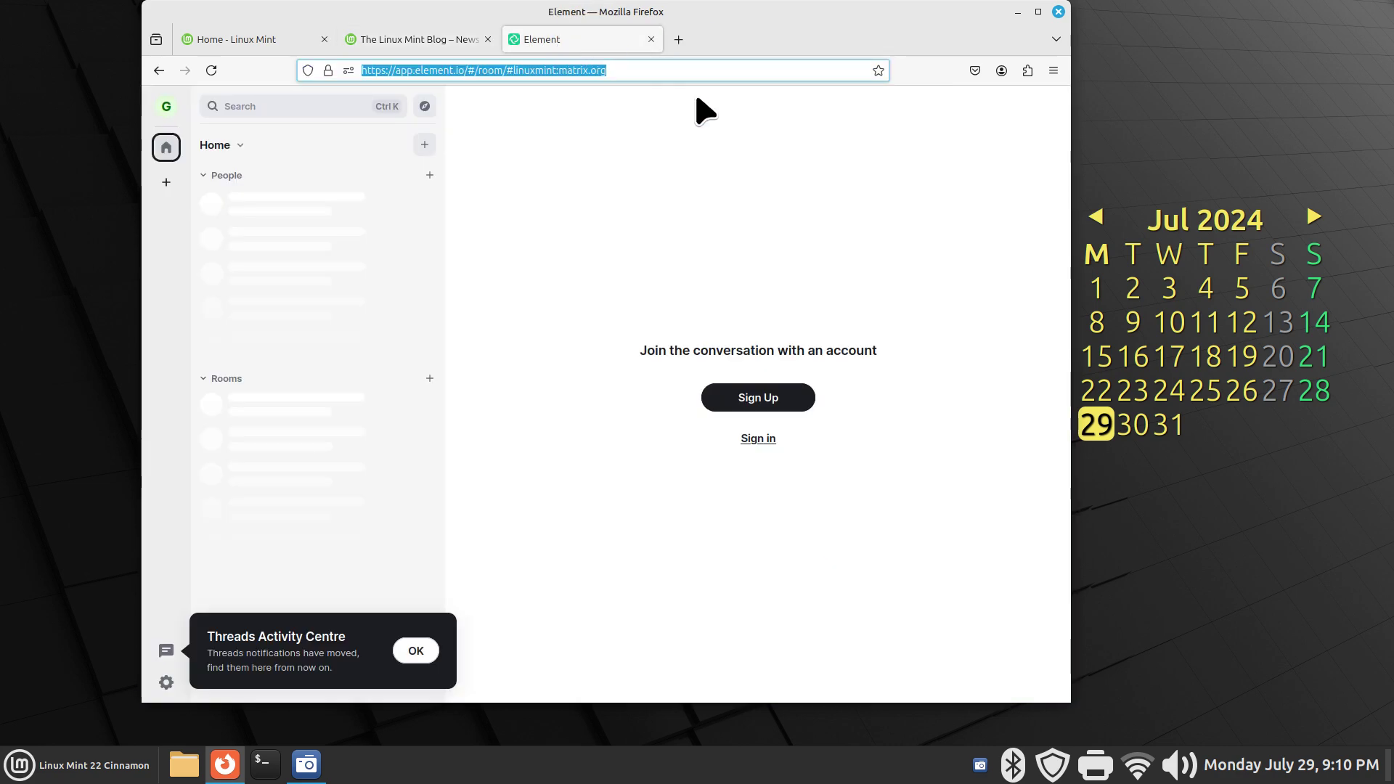
right_click(460, 70)
left_click(510, 143)
- Minimize Firefox and launch Web Apps from Menu > Internet, moving it to screen centre
left_click(1017, 11)
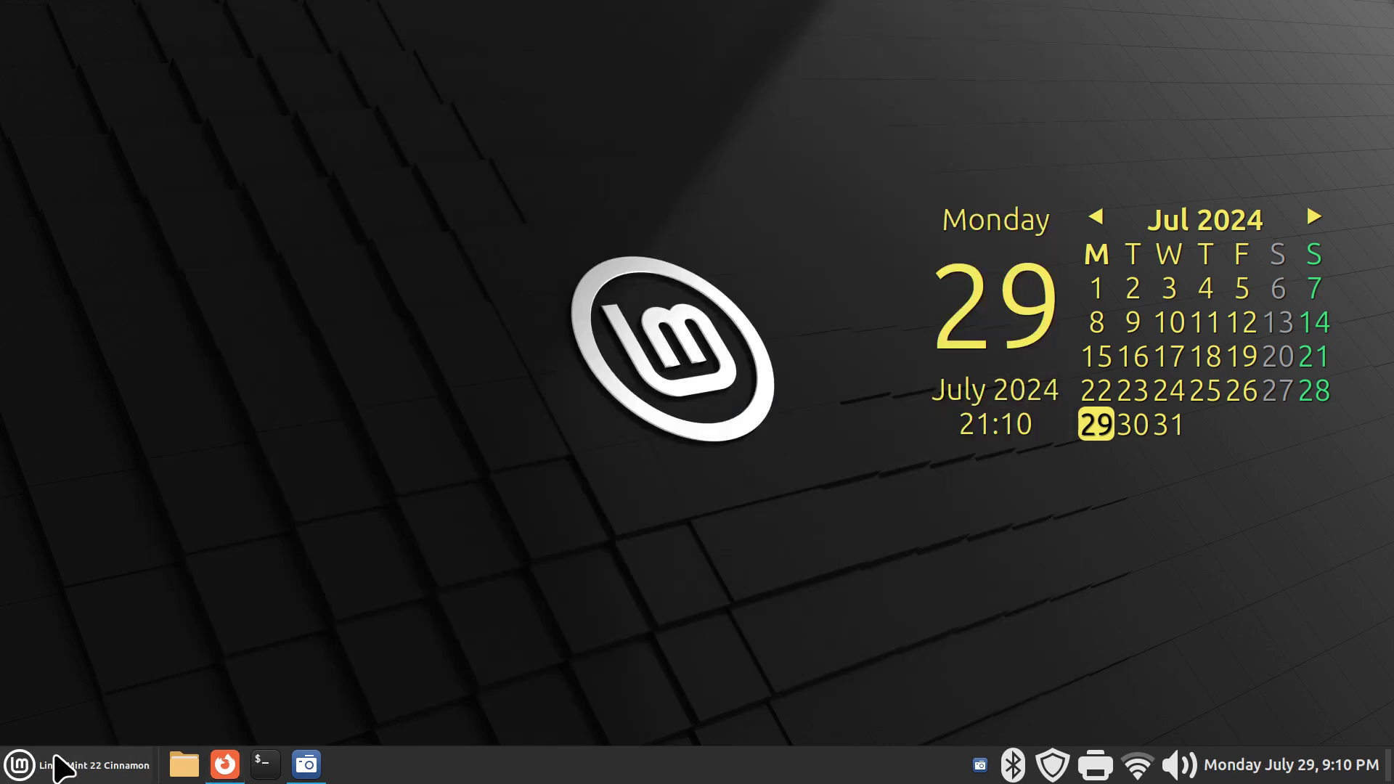
left_click(46, 759)
mouse_move(164, 365)
left_click(309, 323)
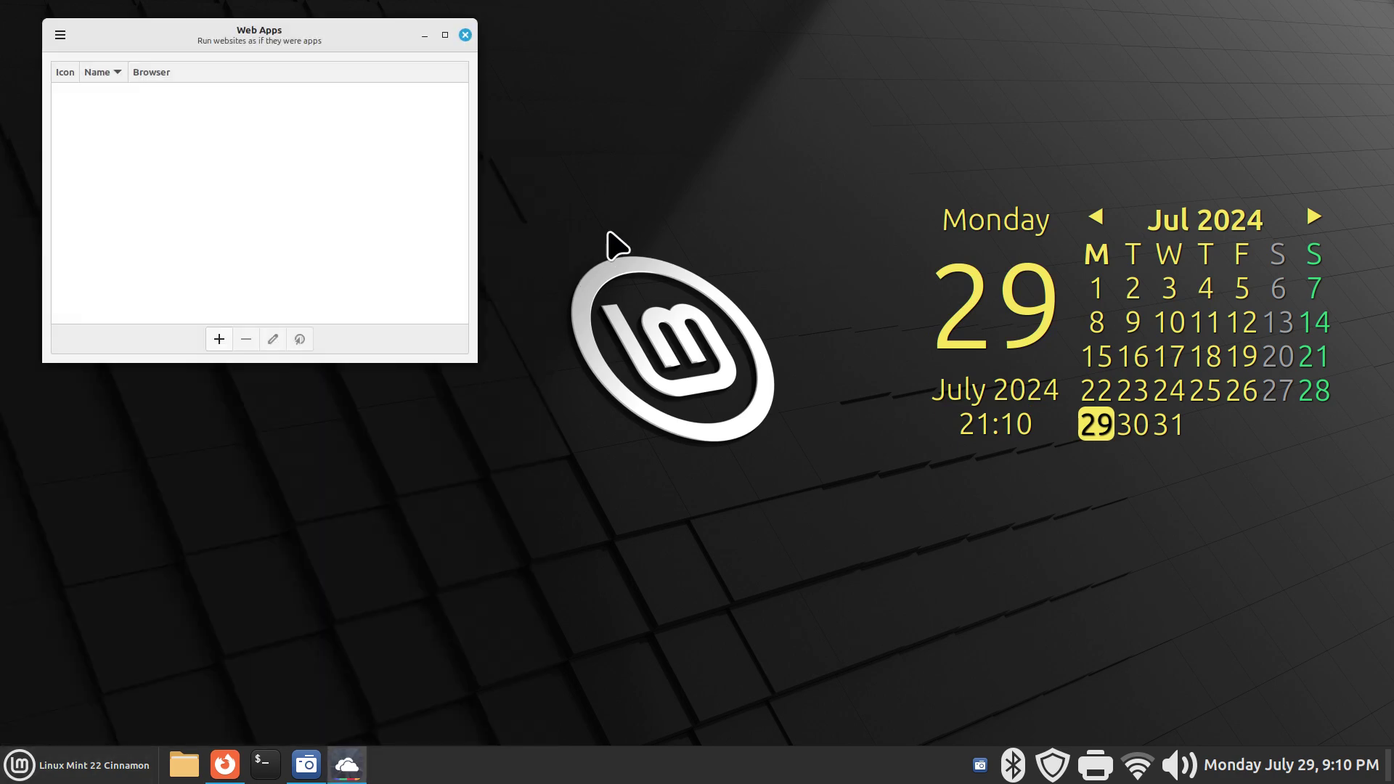
left_click_drag(315, 43, 612, 255)
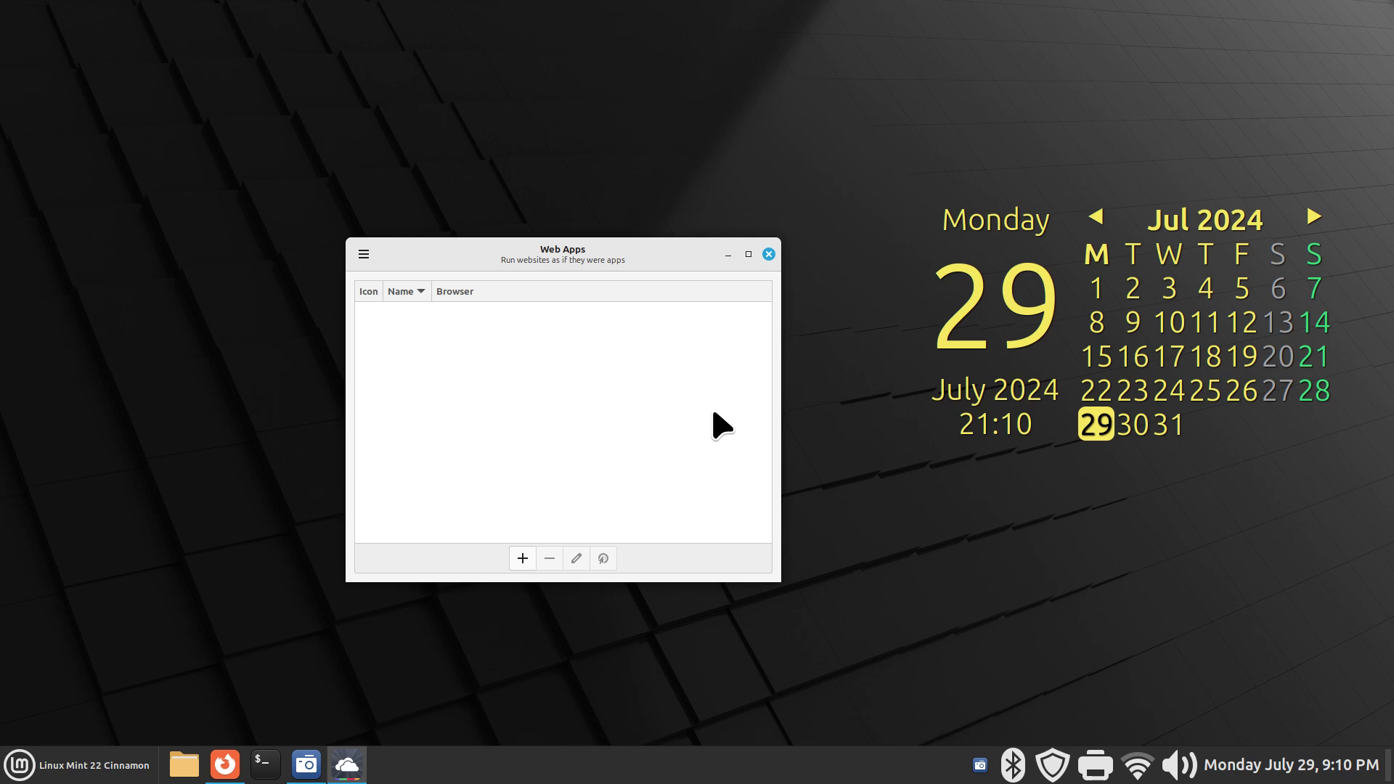
- Add a new web app named Matrix with the pasted Element room address, then close Firefox's Element window
left_click(524, 558)
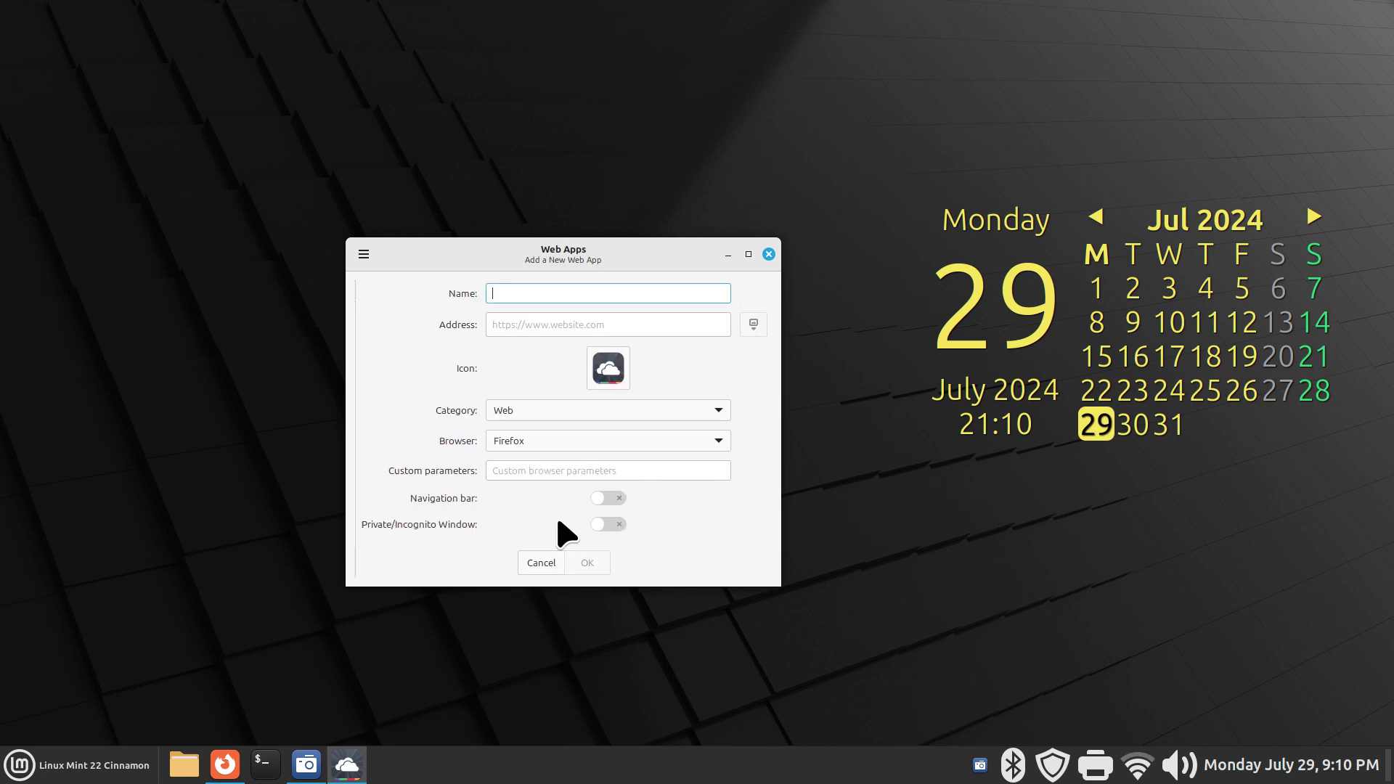
left_click(554, 323)
right_click(555, 324)
left_click(588, 374)
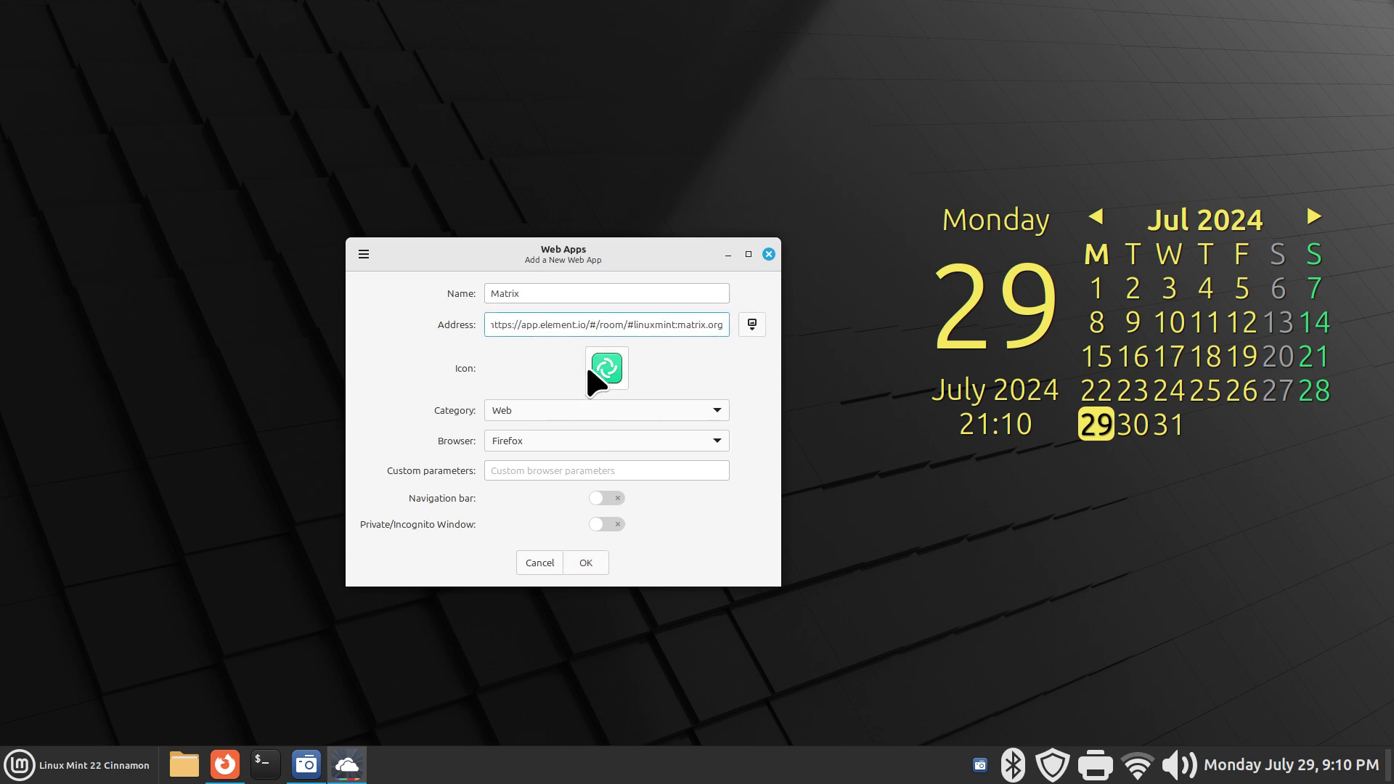
left_click(224, 763)
left_click(1060, 15)
- Set the Matrix web app's category to Internet and switch on its navigation bar
left_click(74, 771)
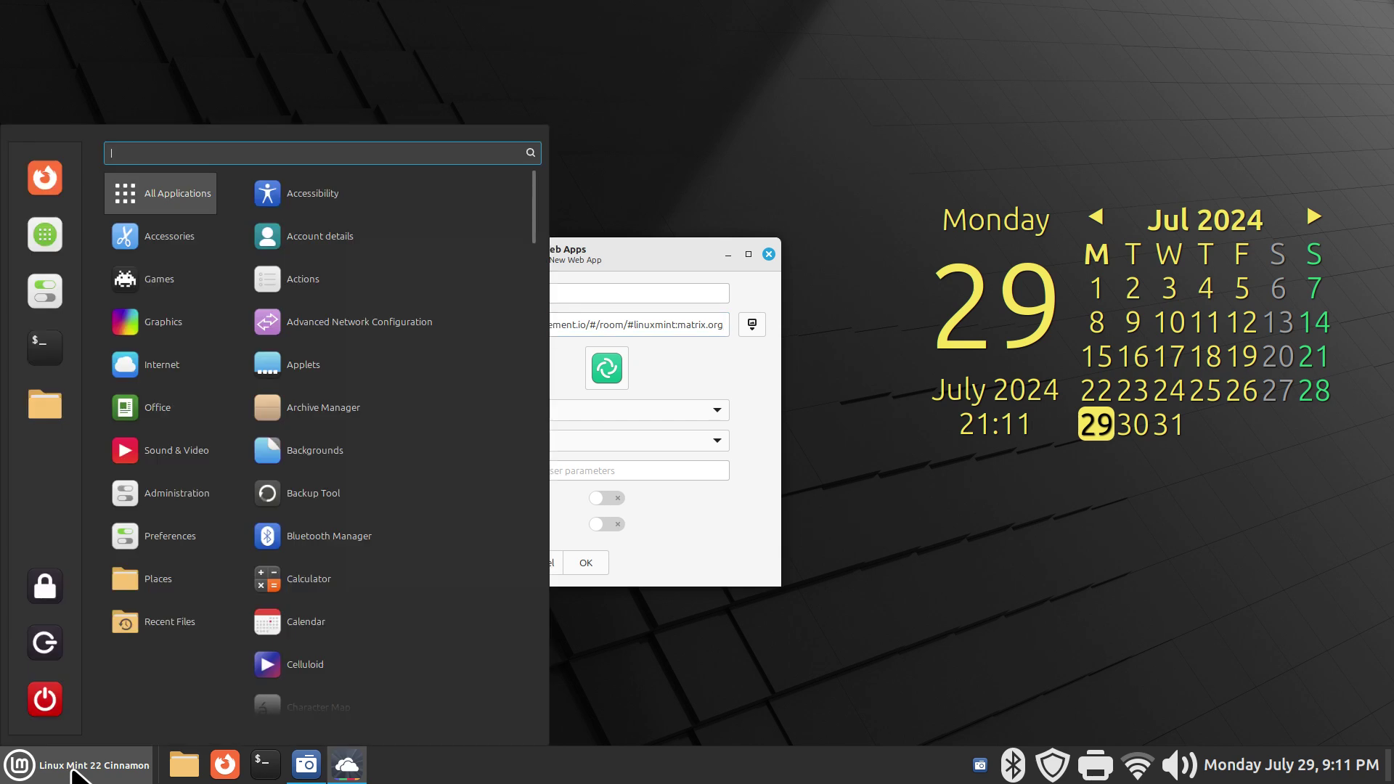
mouse_move(187, 367)
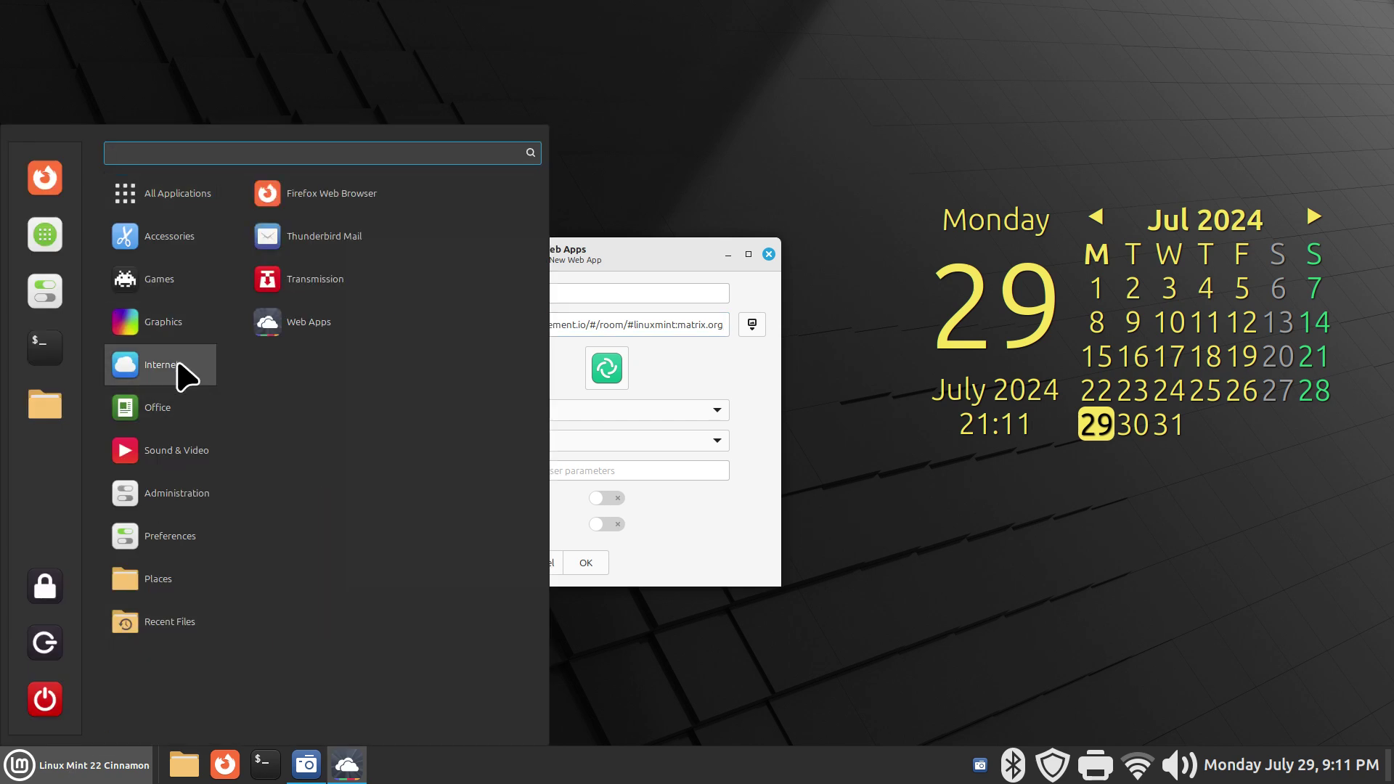
left_click(663, 276)
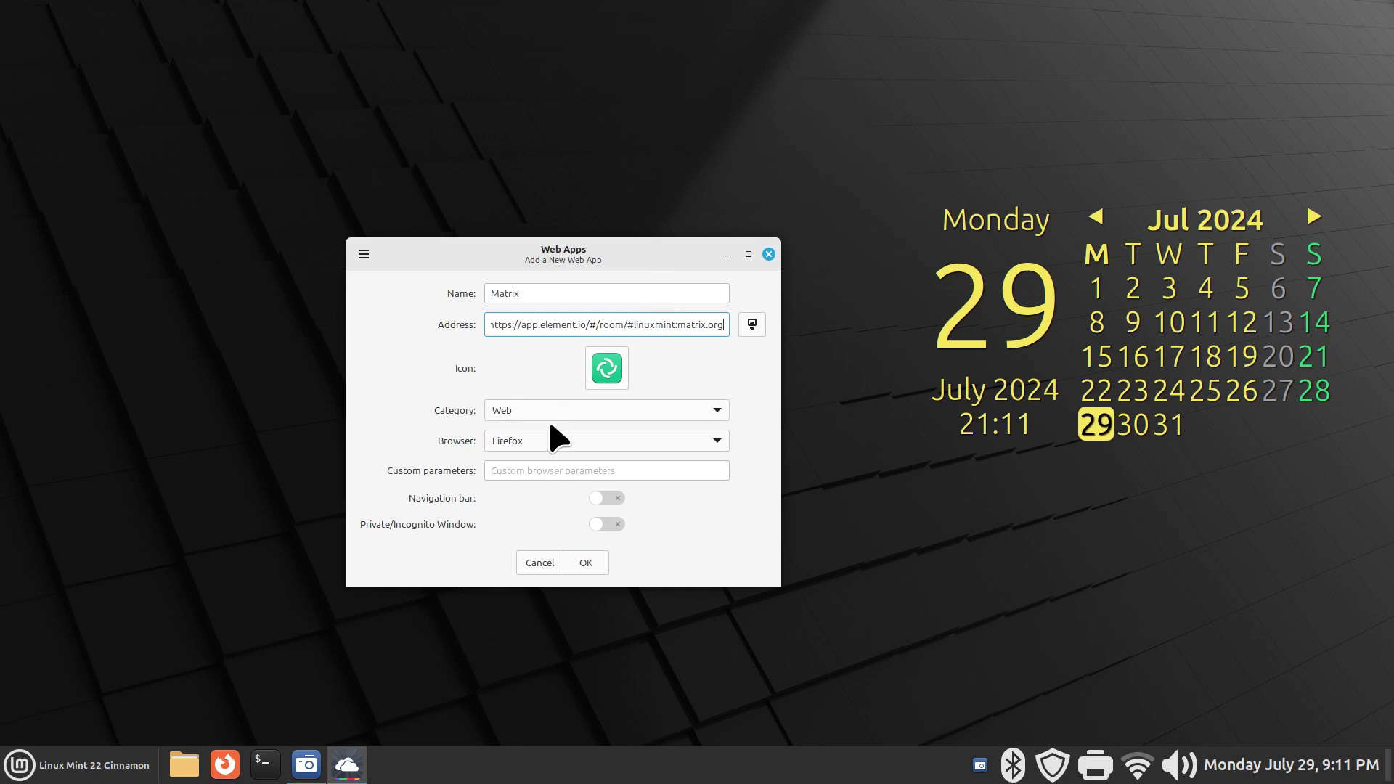
left_click(517, 413)
left_click(523, 439)
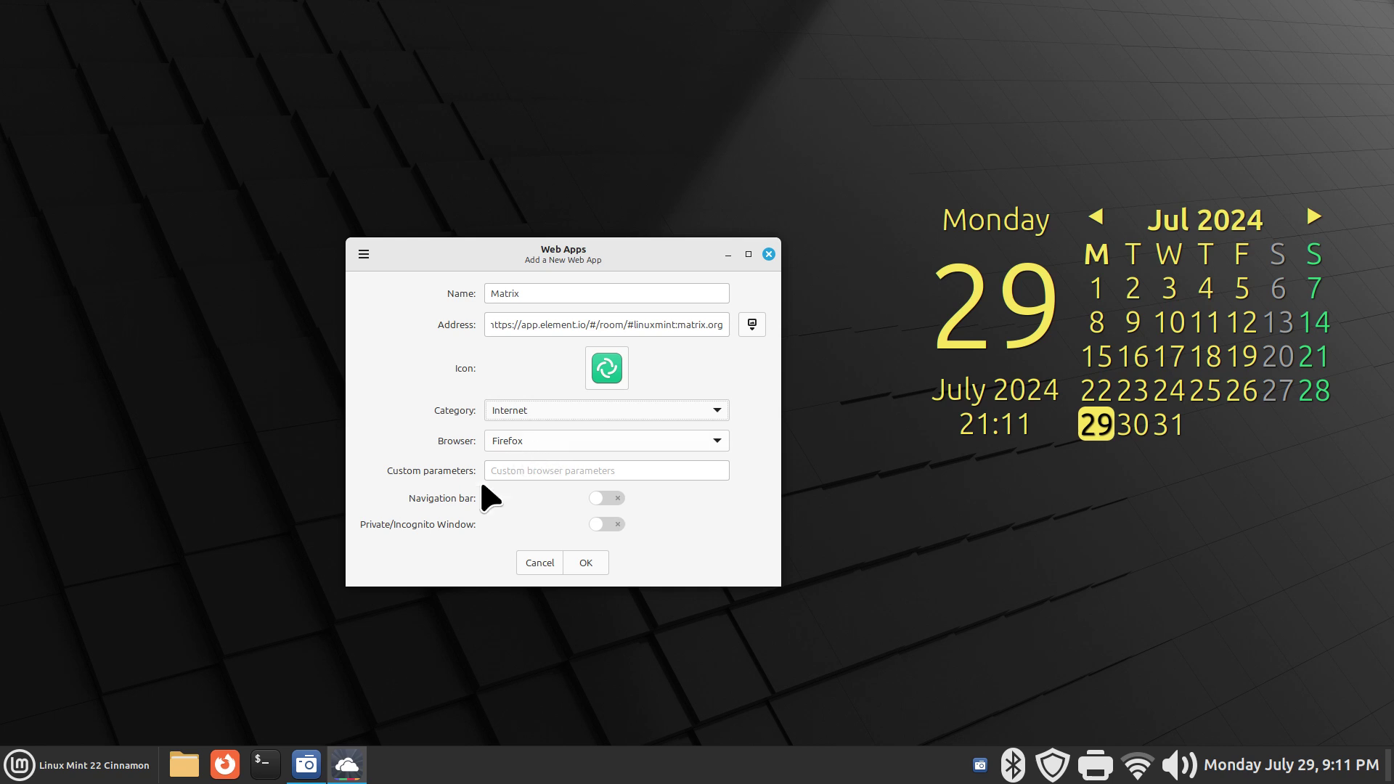
left_click(614, 499)
- Save Matrix, launch it from Menu > Internet, close the Privacy Notice tab and allow persistent storage
left_click(582, 563)
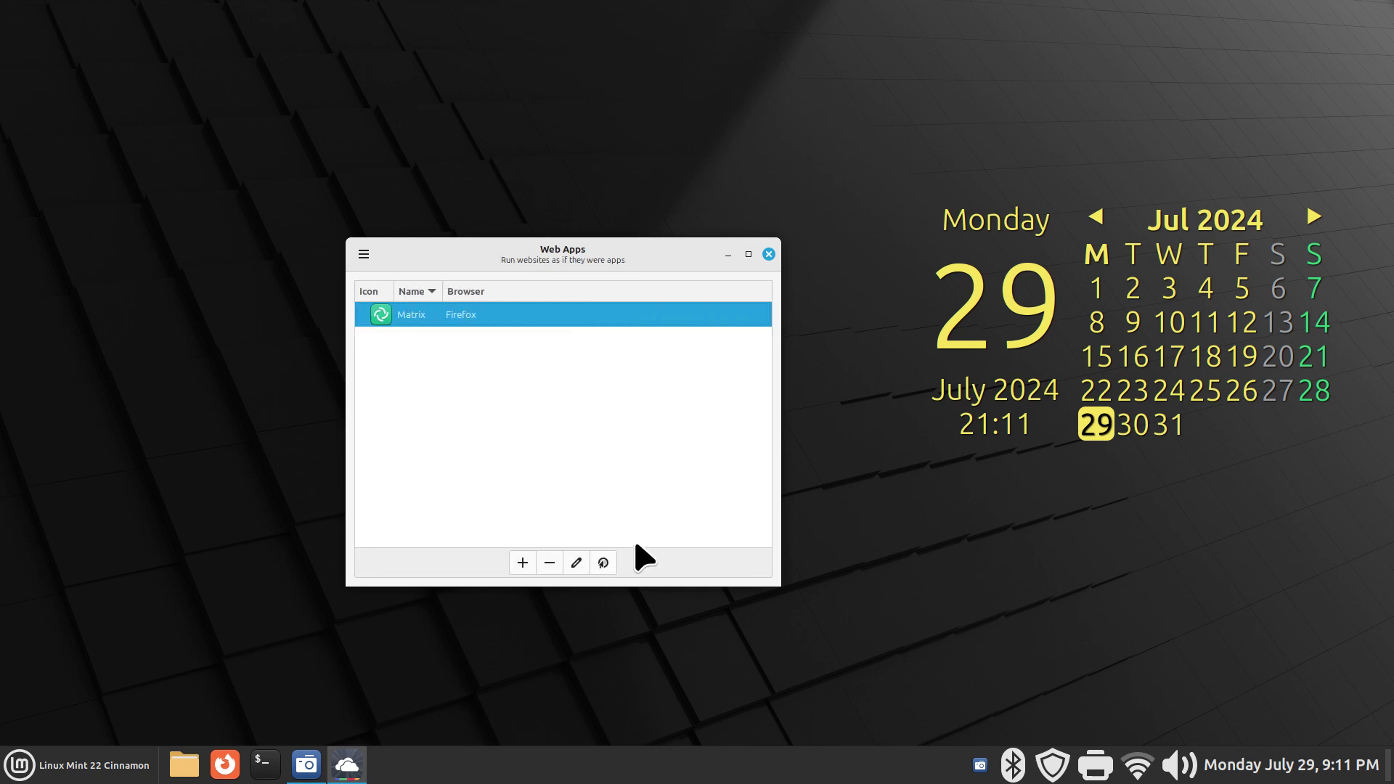
left_click(769, 254)
left_click(95, 764)
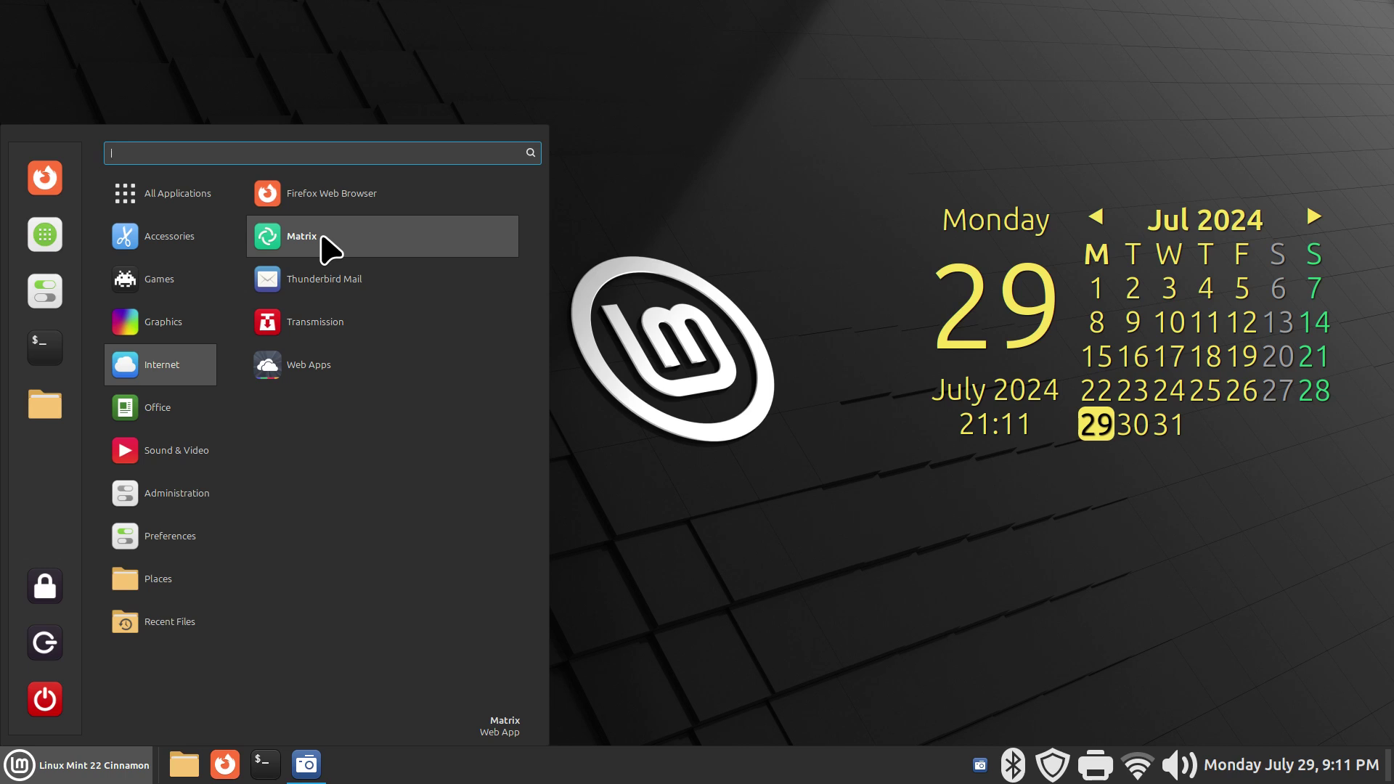
left_click(322, 237)
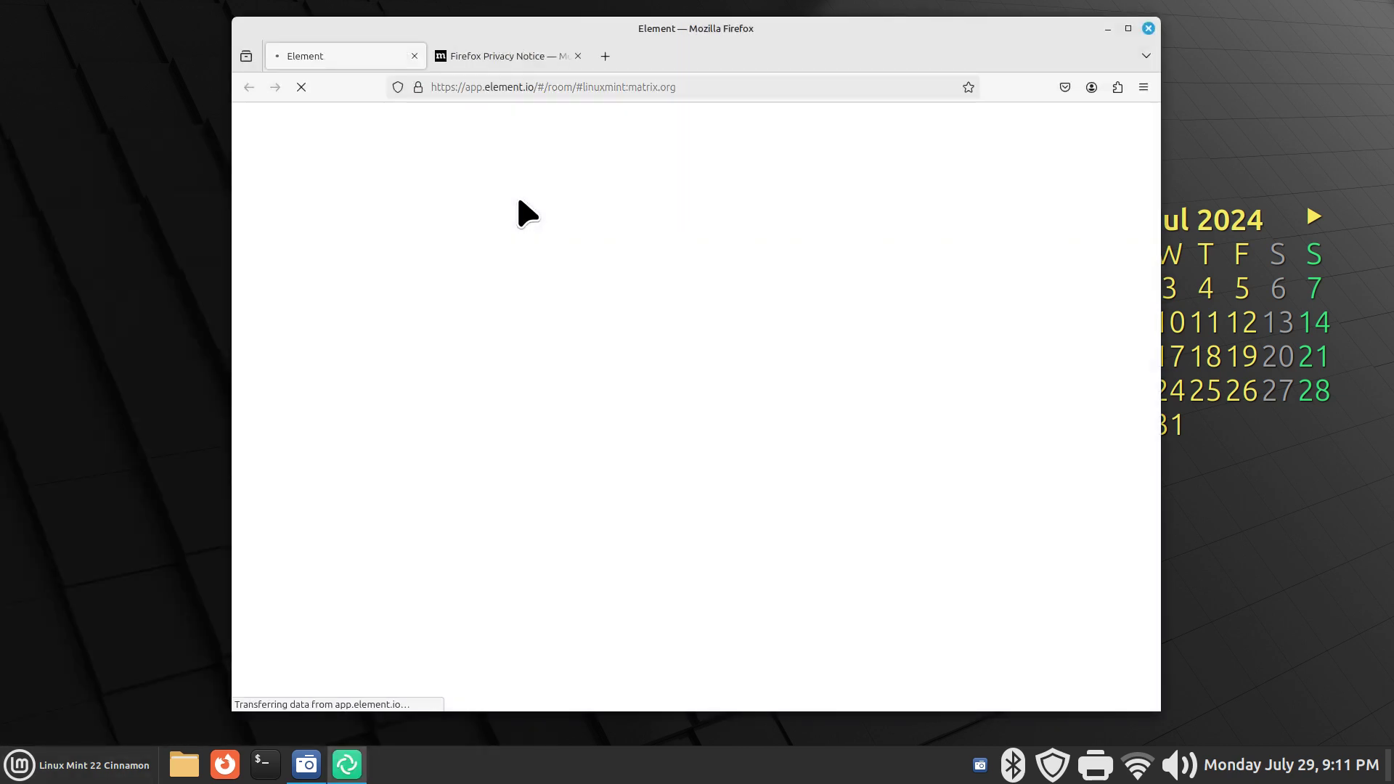
left_click(577, 56)
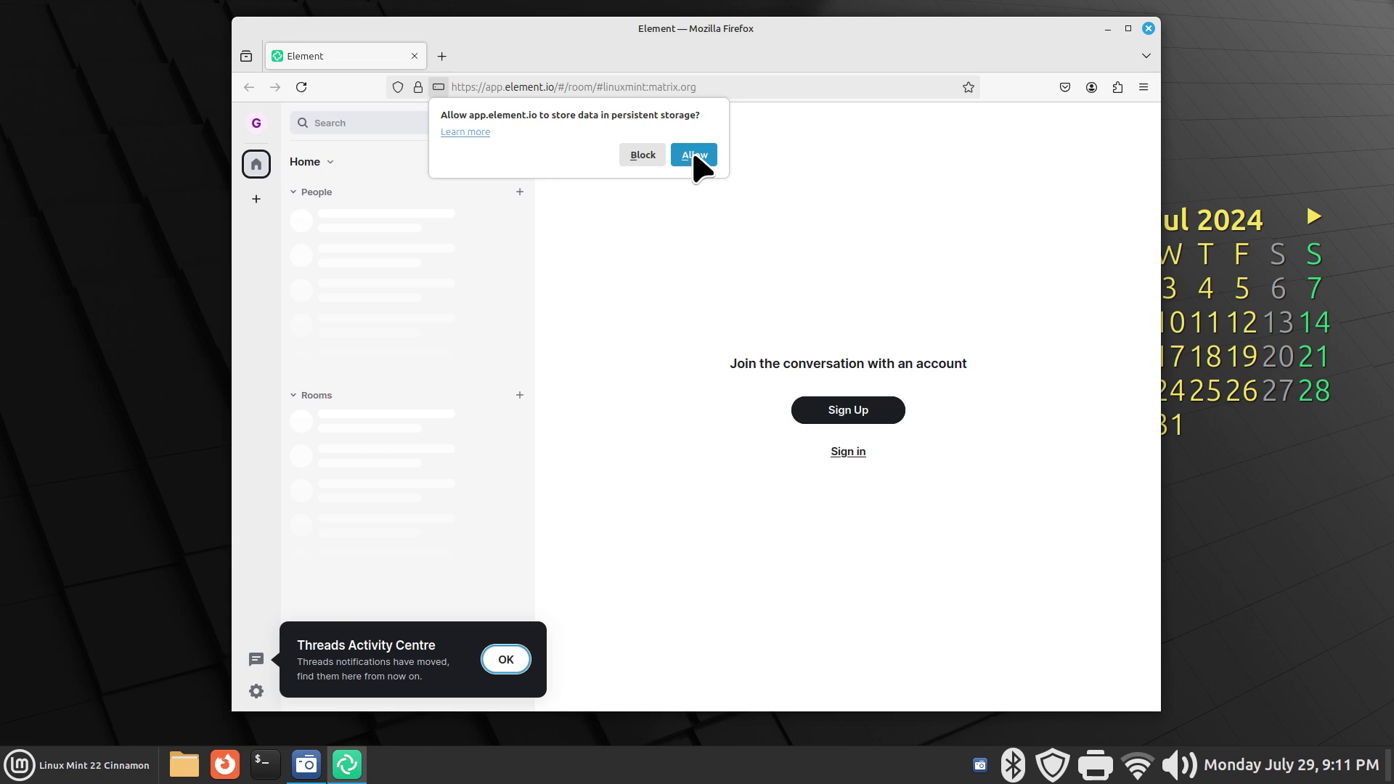
left_click(694, 155)
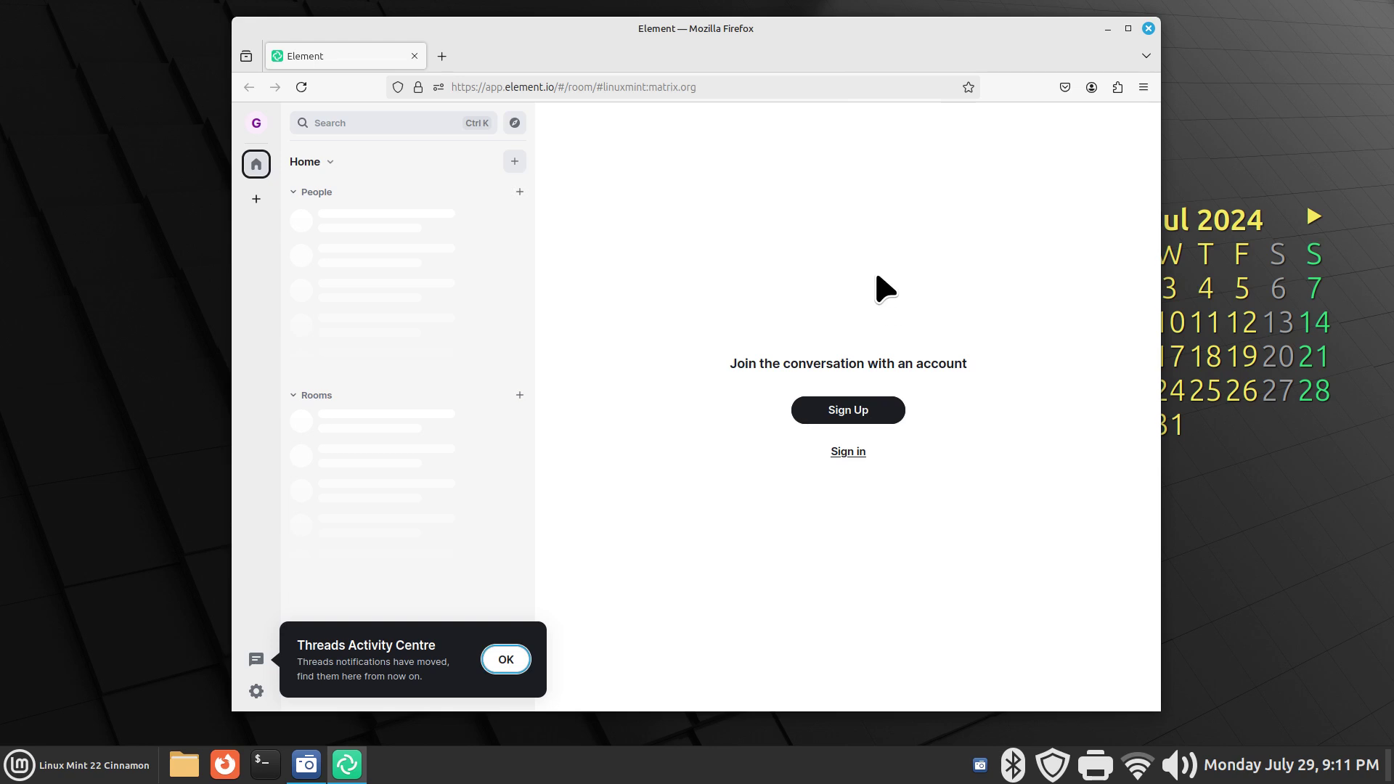
- Close Element, open Welcome Screen via a 'wel' menu search, view its Help page, then close it
left_click(1148, 28)
left_click(58, 764)
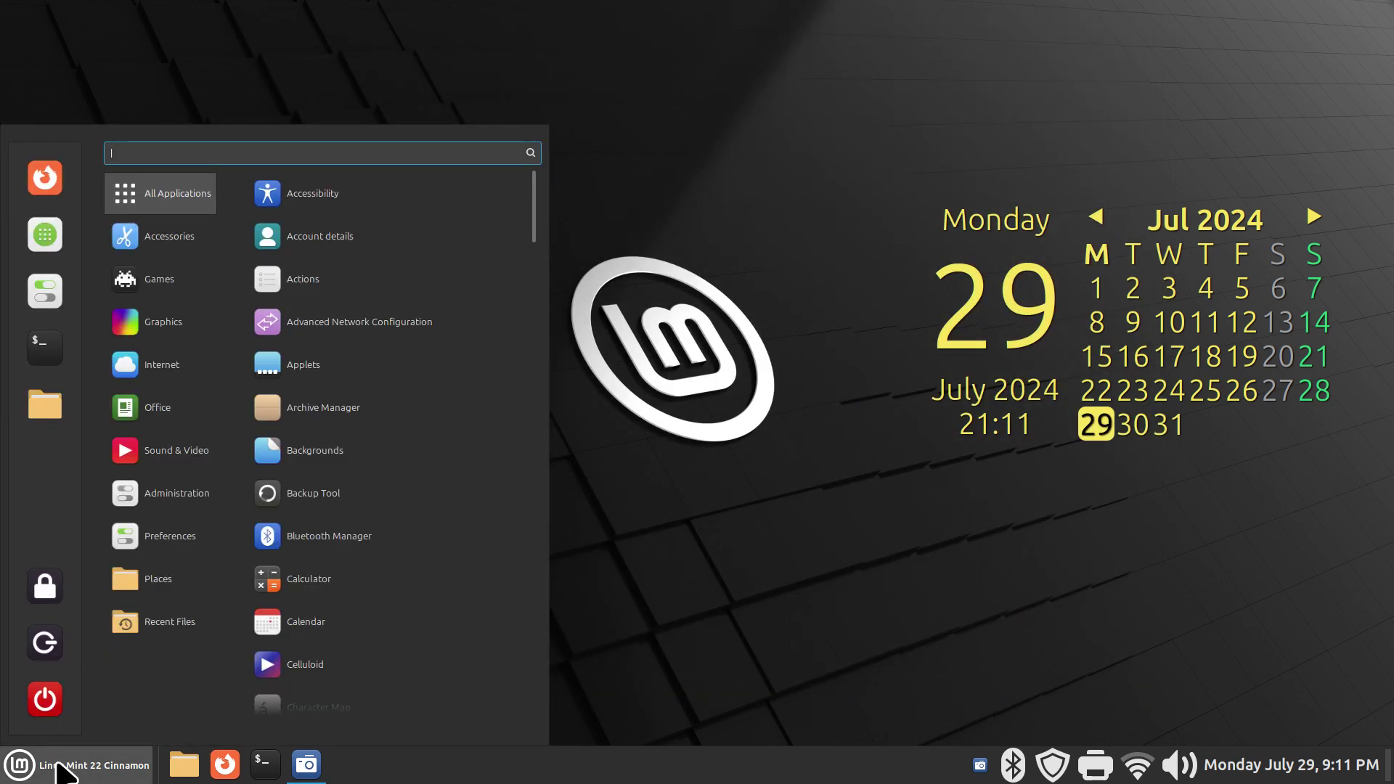
type("wel")
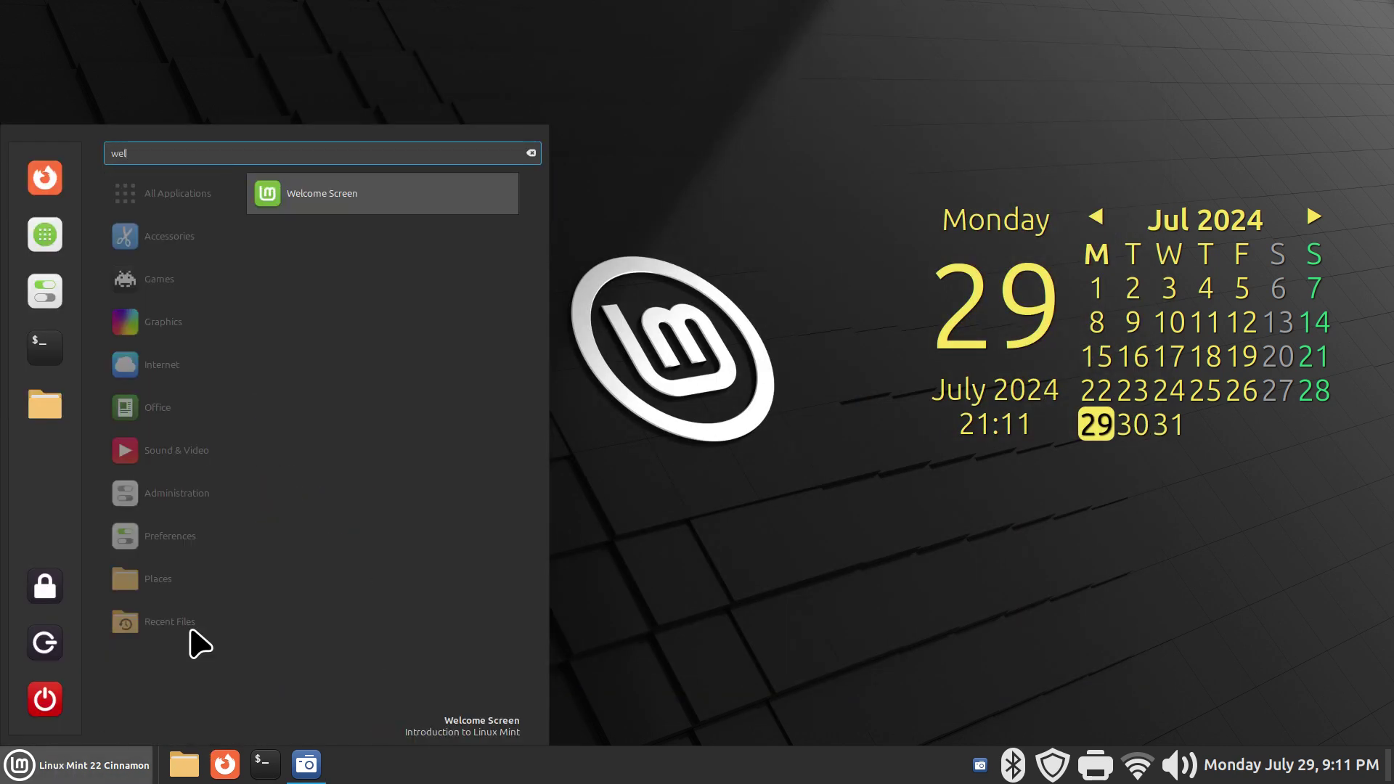
left_click(341, 220)
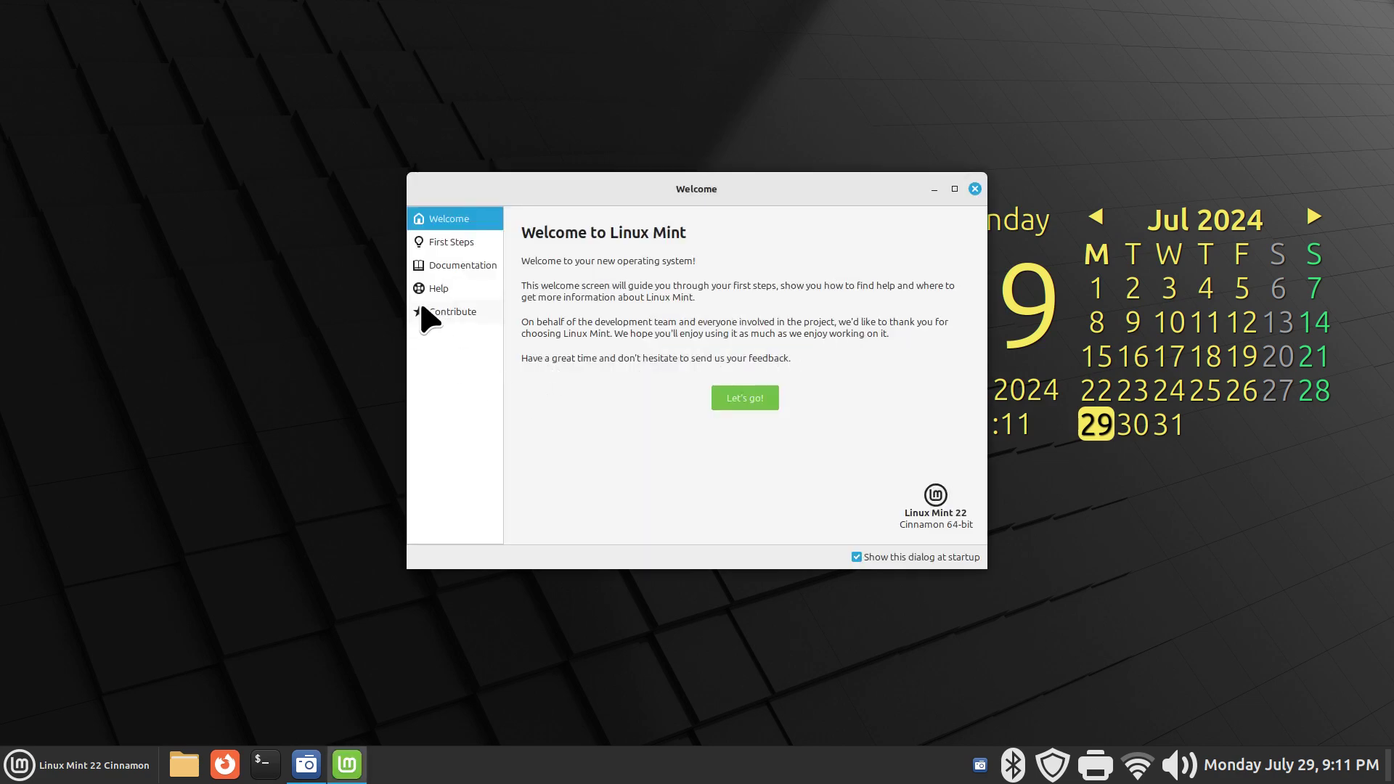
left_click(435, 289)
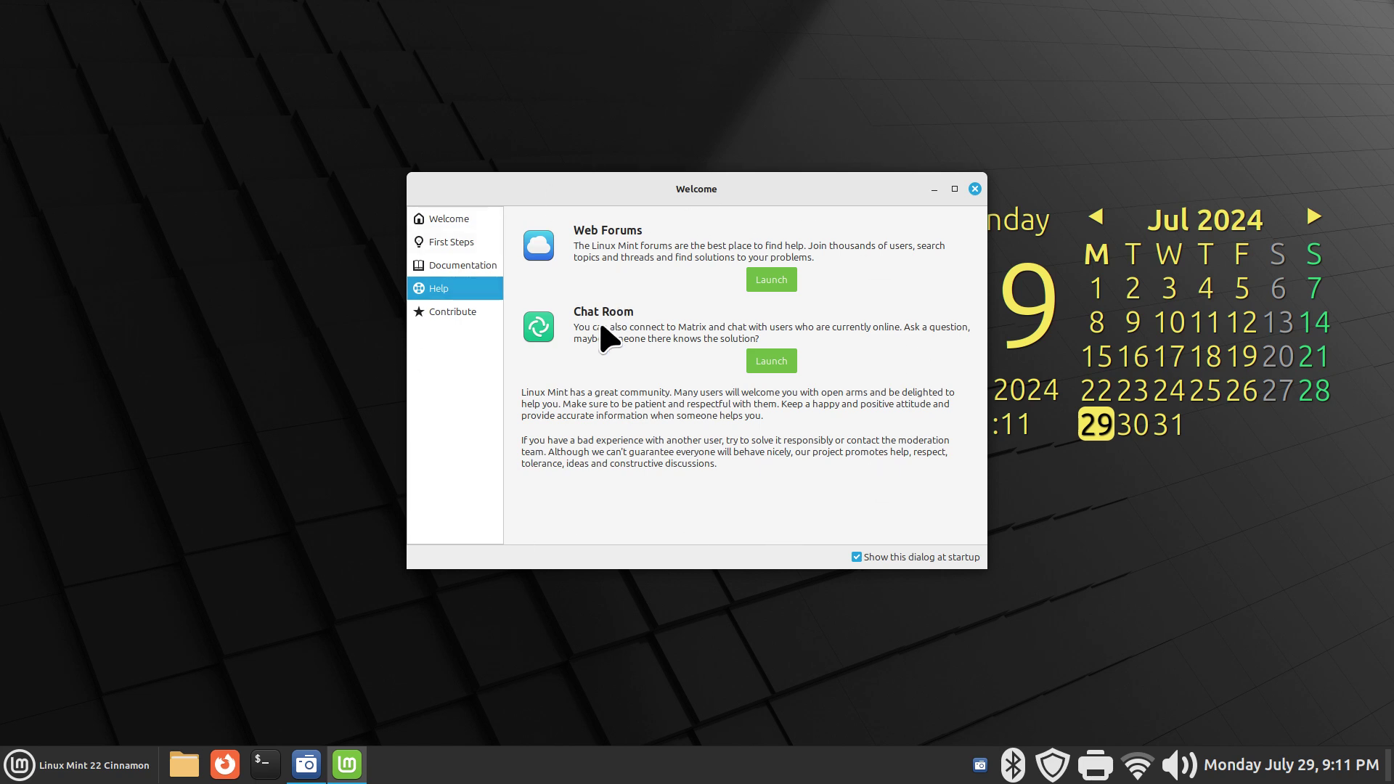
left_click(975, 188)
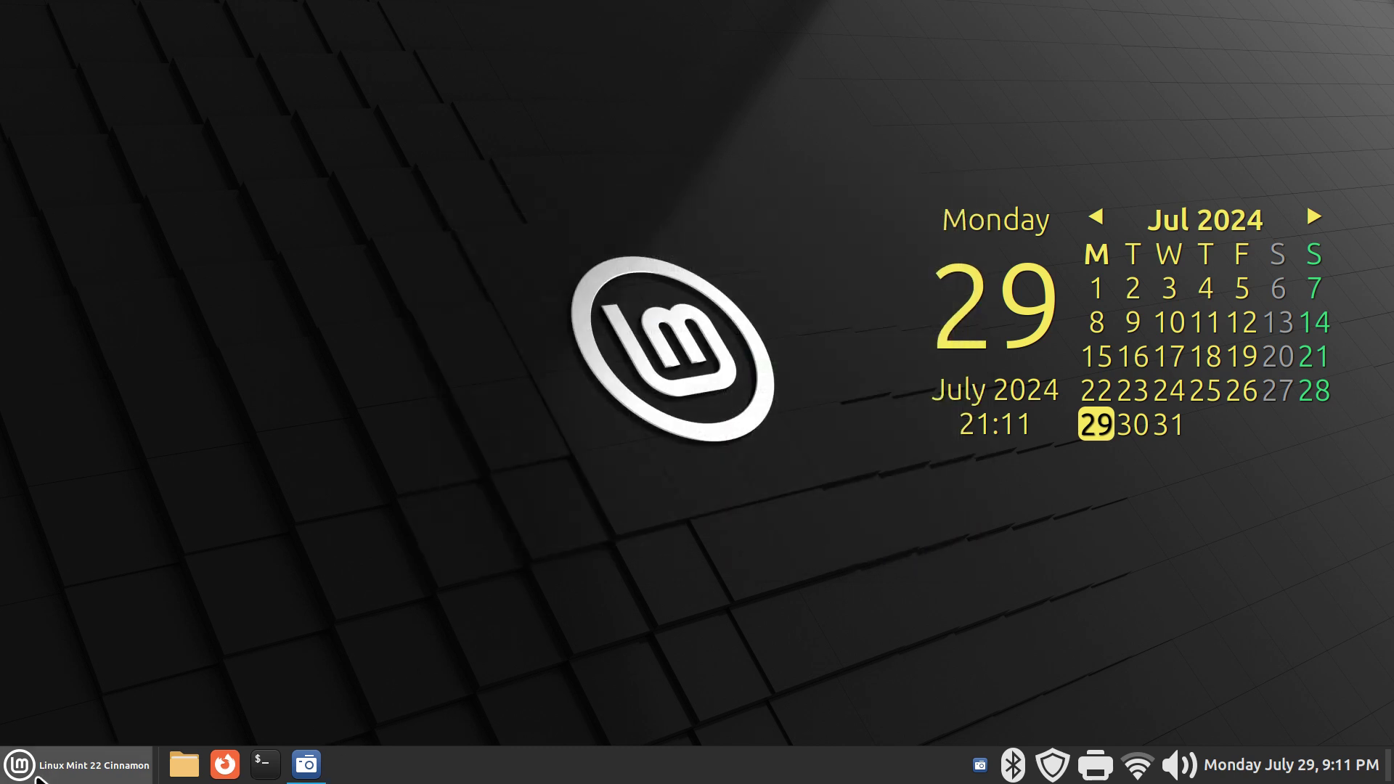
- Launch Web Apps from the application menu
left_click(73, 765)
mouse_move(218, 407)
mouse_move(203, 373)
left_click(363, 366)
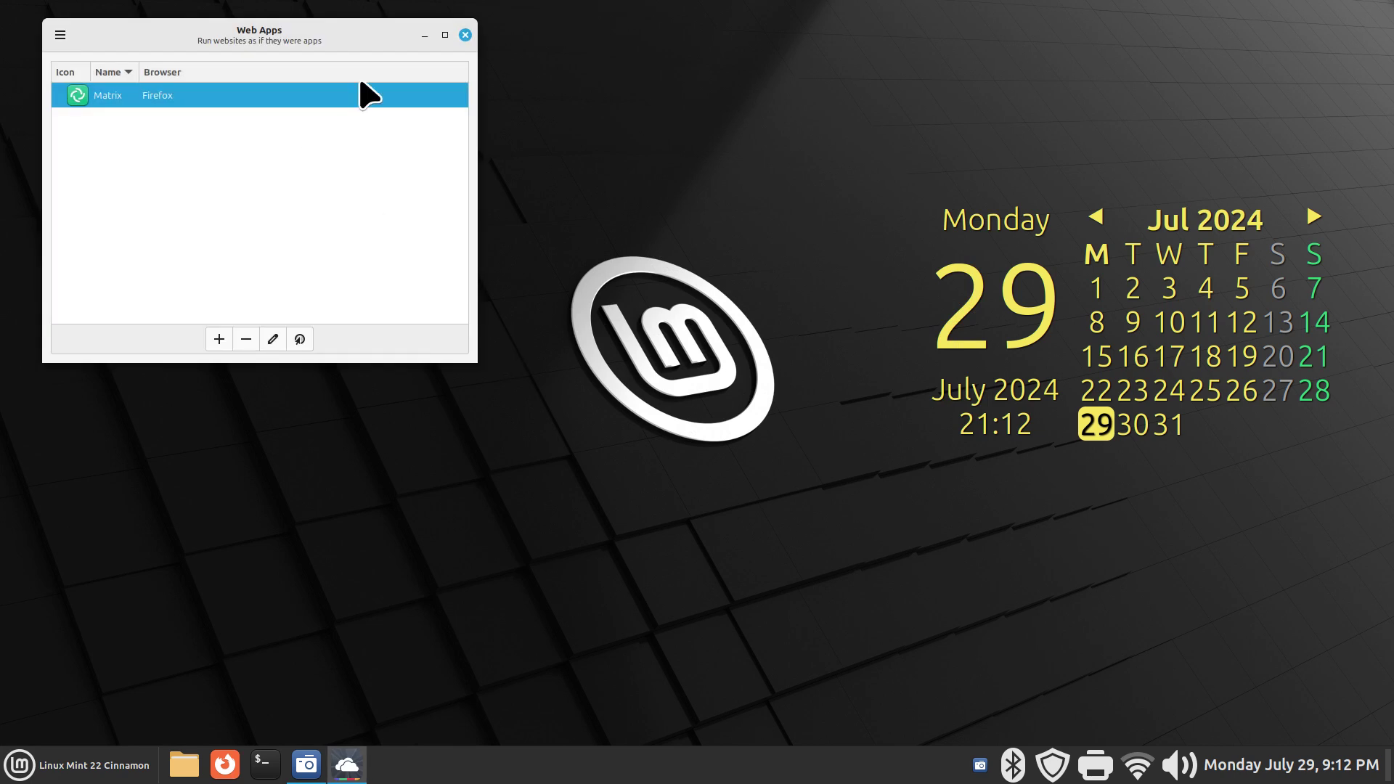
left_click(185, 763)
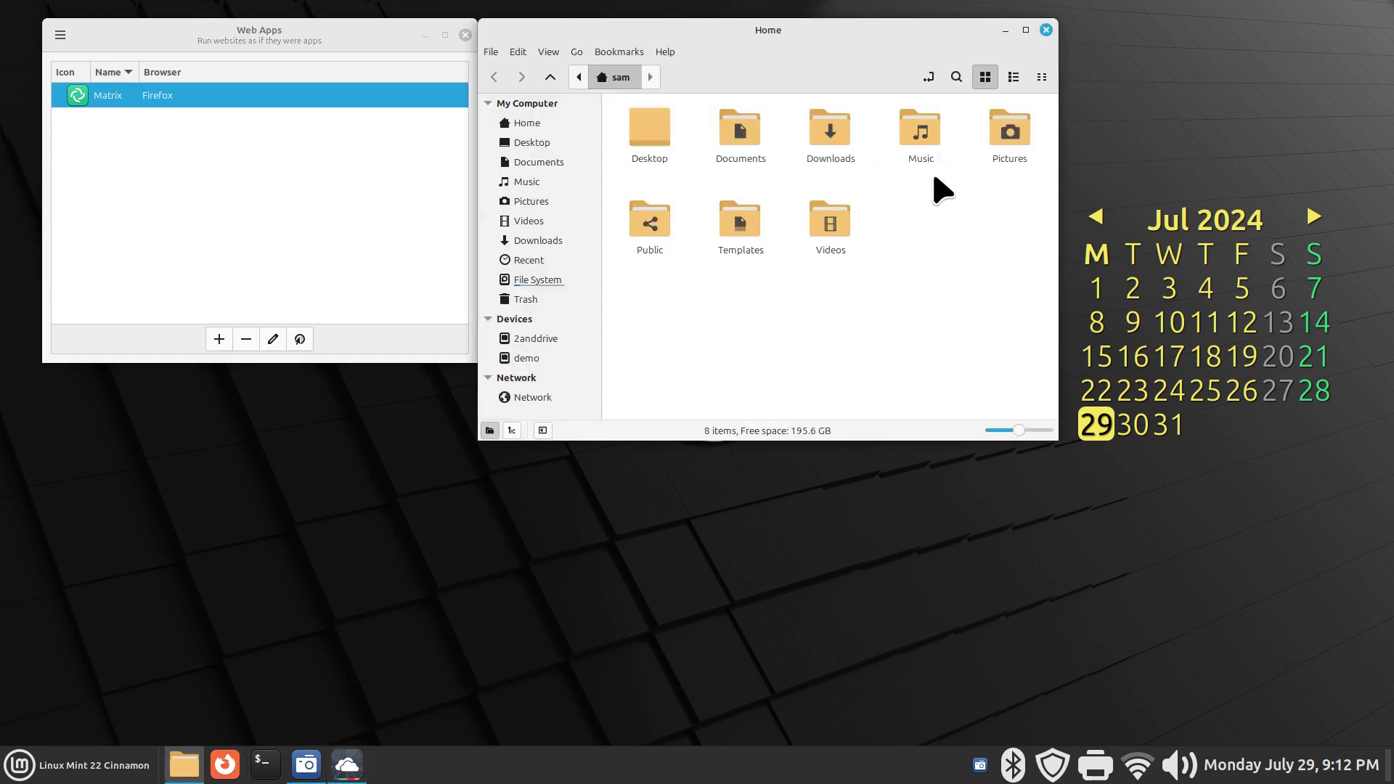
left_click(741, 123)
double_click(741, 123)
double_click(920, 129)
key("ctrl+plus")
key("ctrl+plus")
left_click_drag(426, 143, 31, 143)
right_click(150, 141)
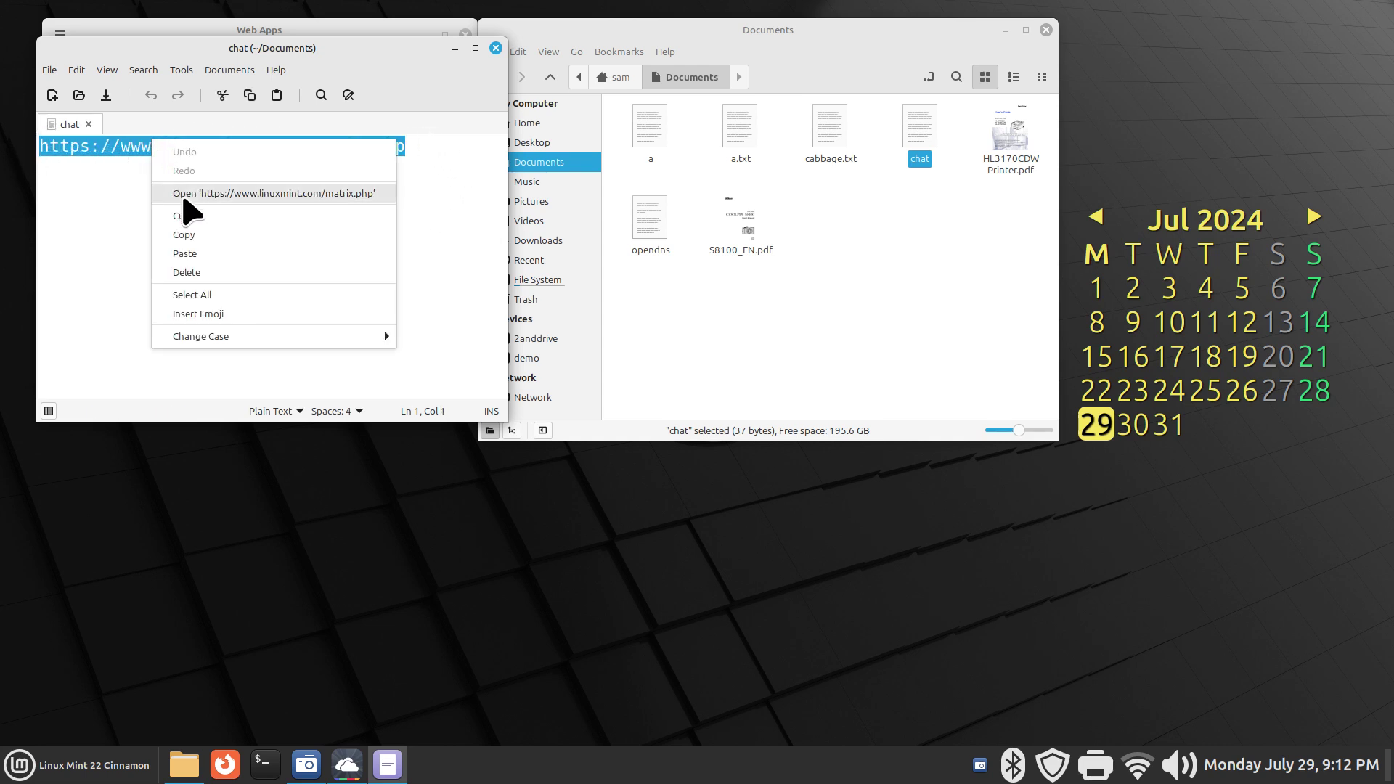
- Copy the linuxmint.com/matrix.php address and open it in a new Firefox window to reach Element's Linux Mint space
left_click(197, 237)
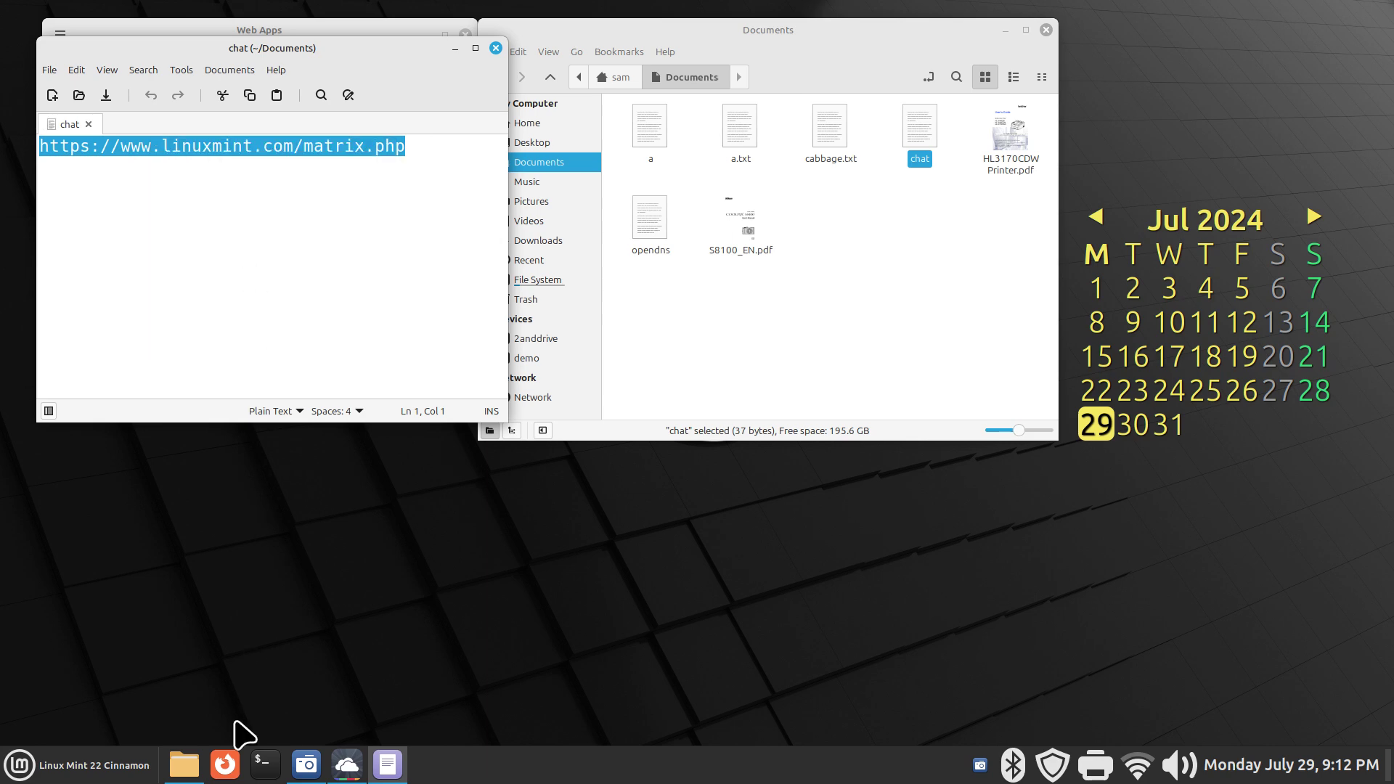
left_click(225, 764)
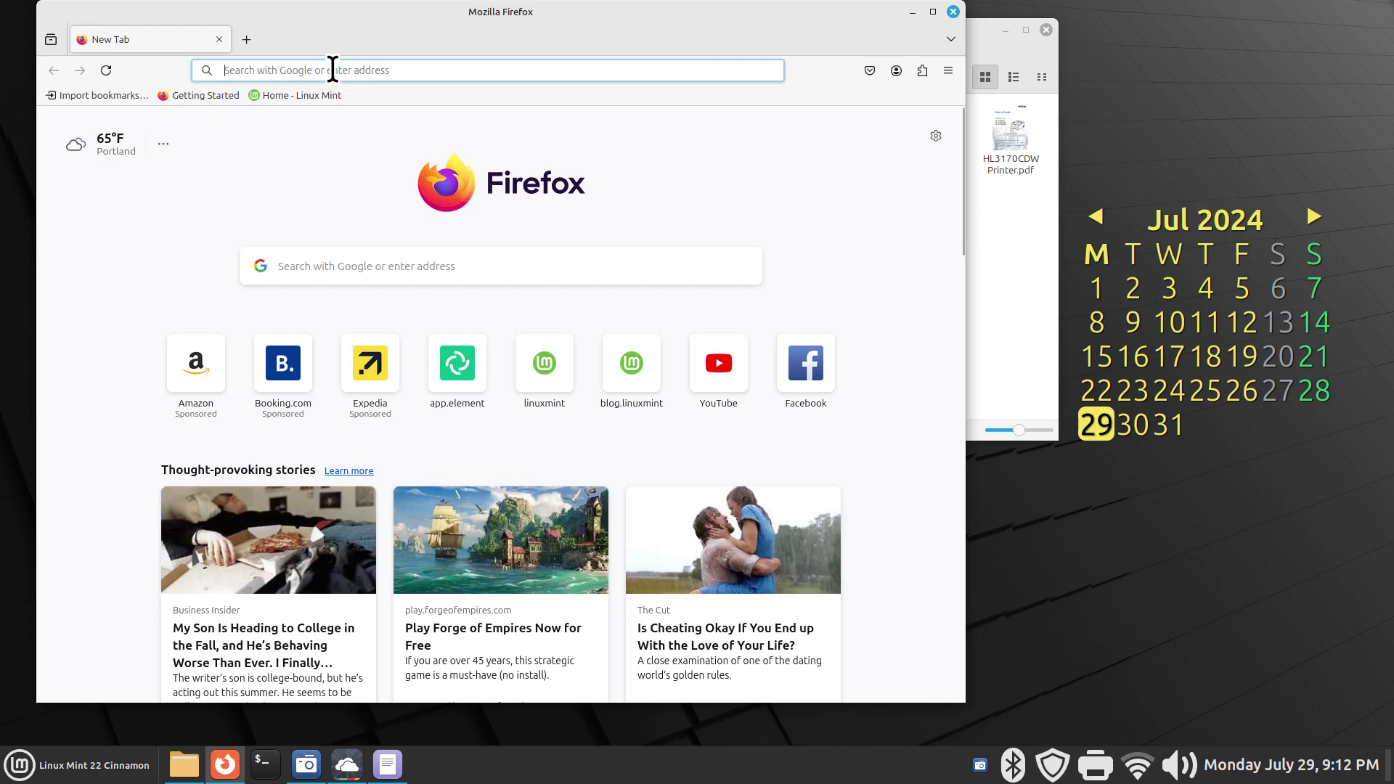
left_click(333, 69)
right_click(332, 68)
left_click(392, 153)
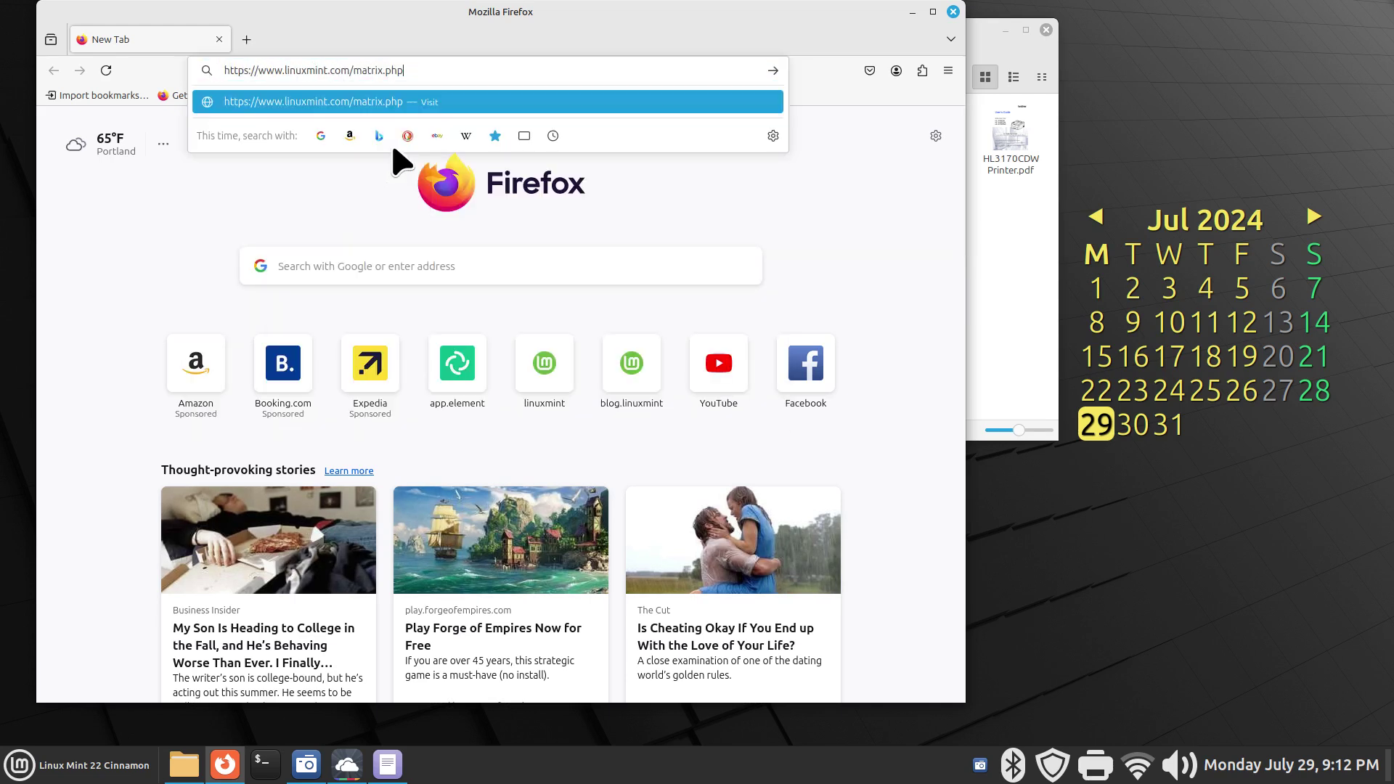
key("Return")
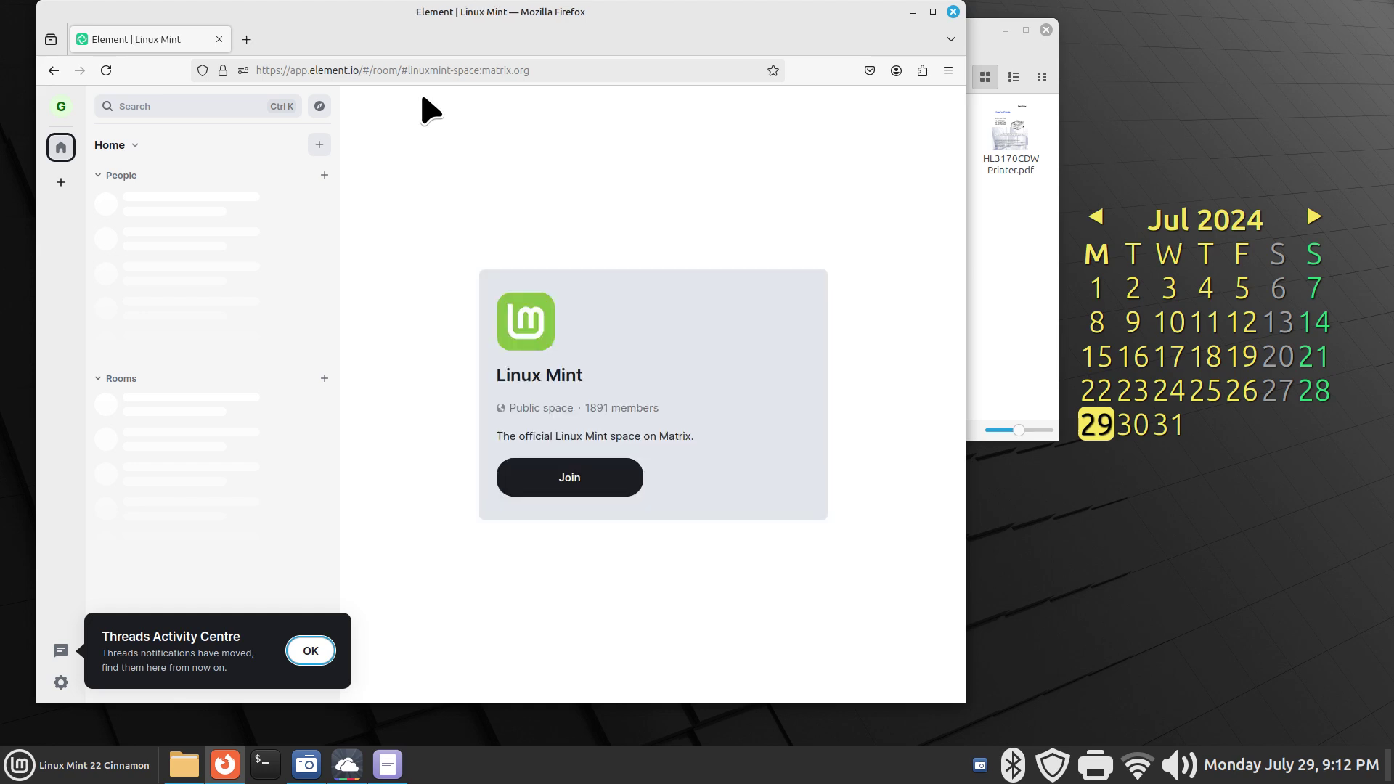
- Close Firefox, the text editor, the Documents file manager and Web Apps, then dismiss the Mint menu
left_click(953, 12)
left_click(491, 44)
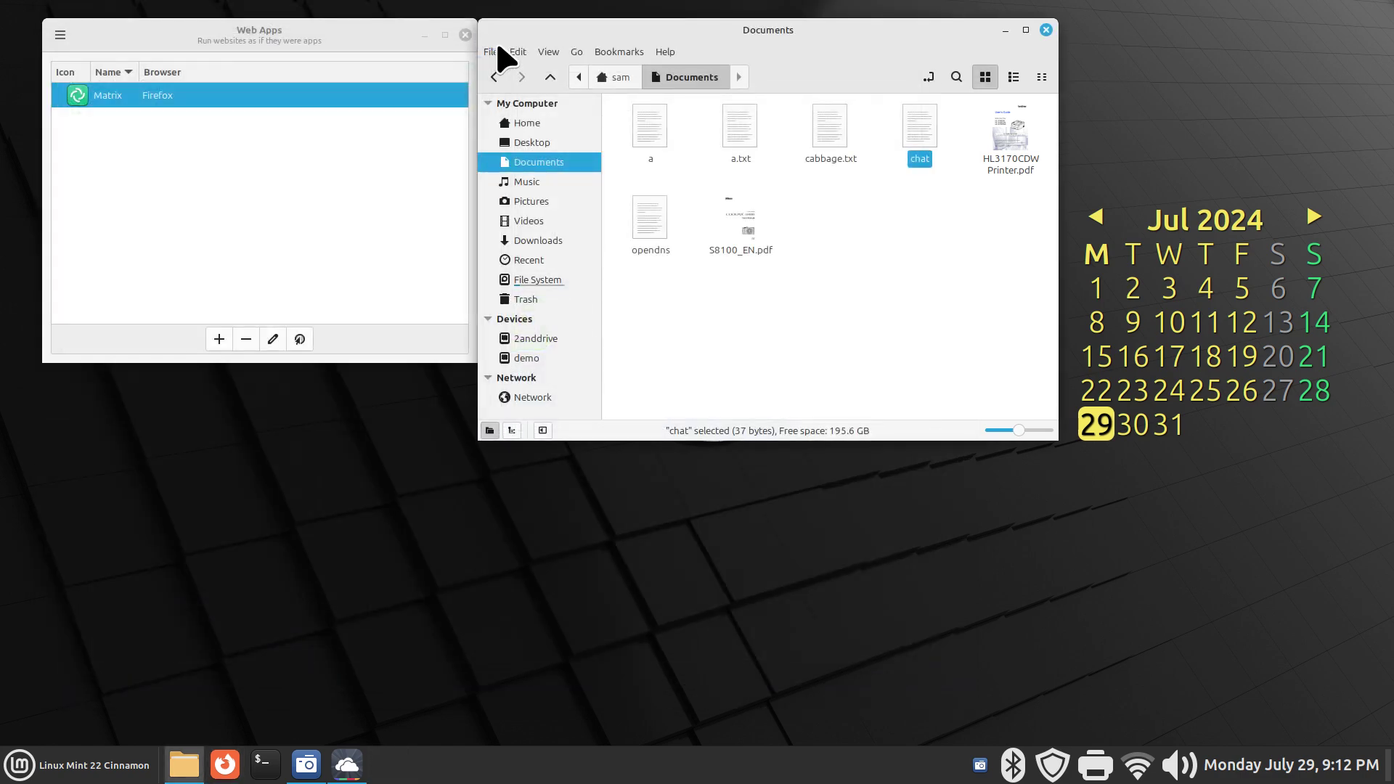
left_click(1046, 31)
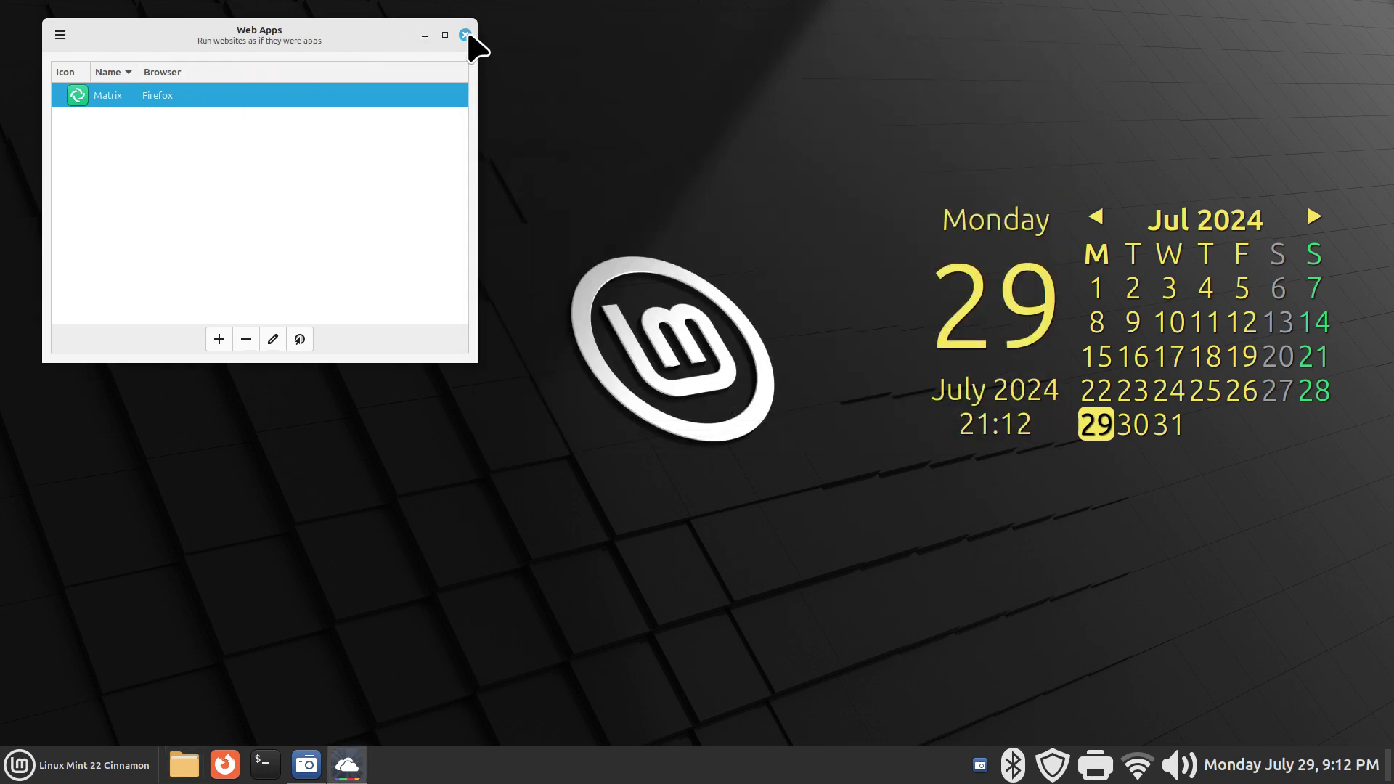
left_click(466, 35)
left_click(20, 764)
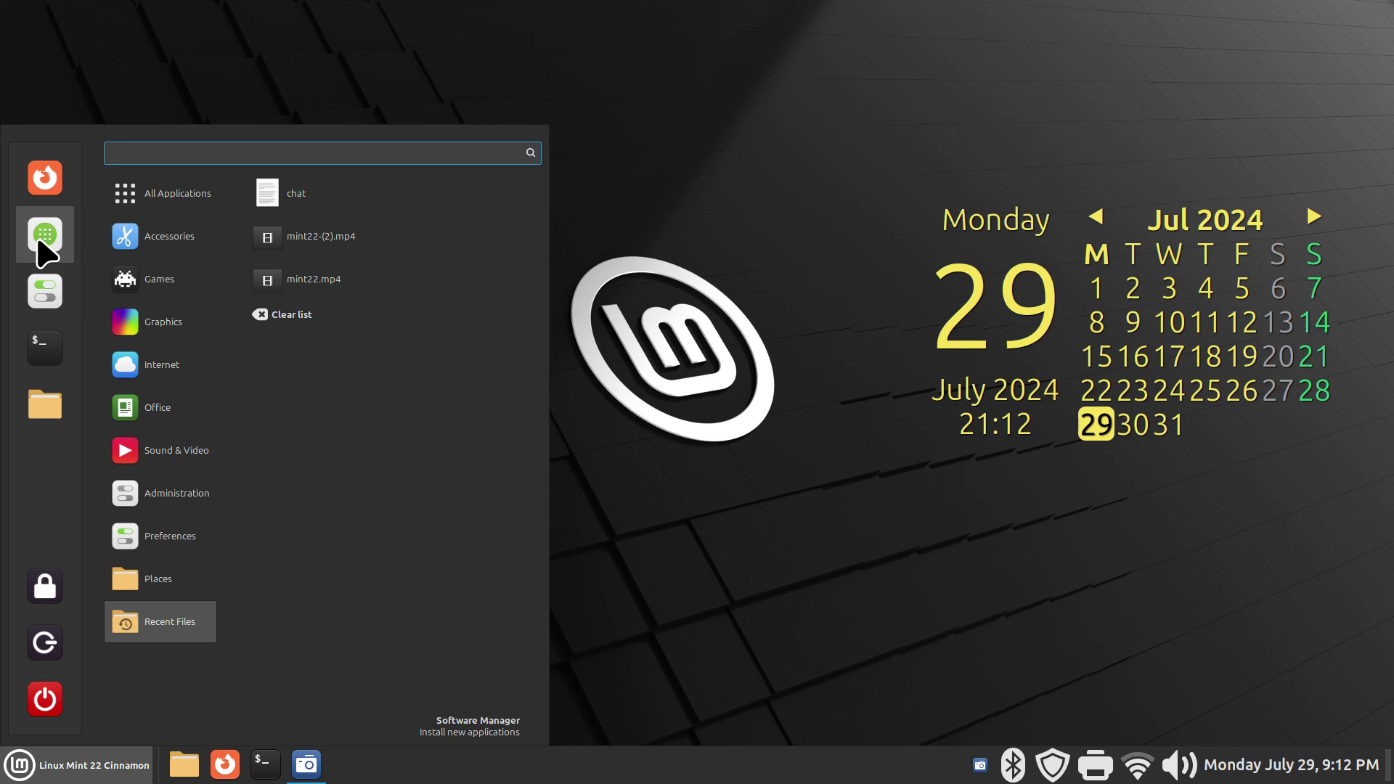
left_click(667, 421)
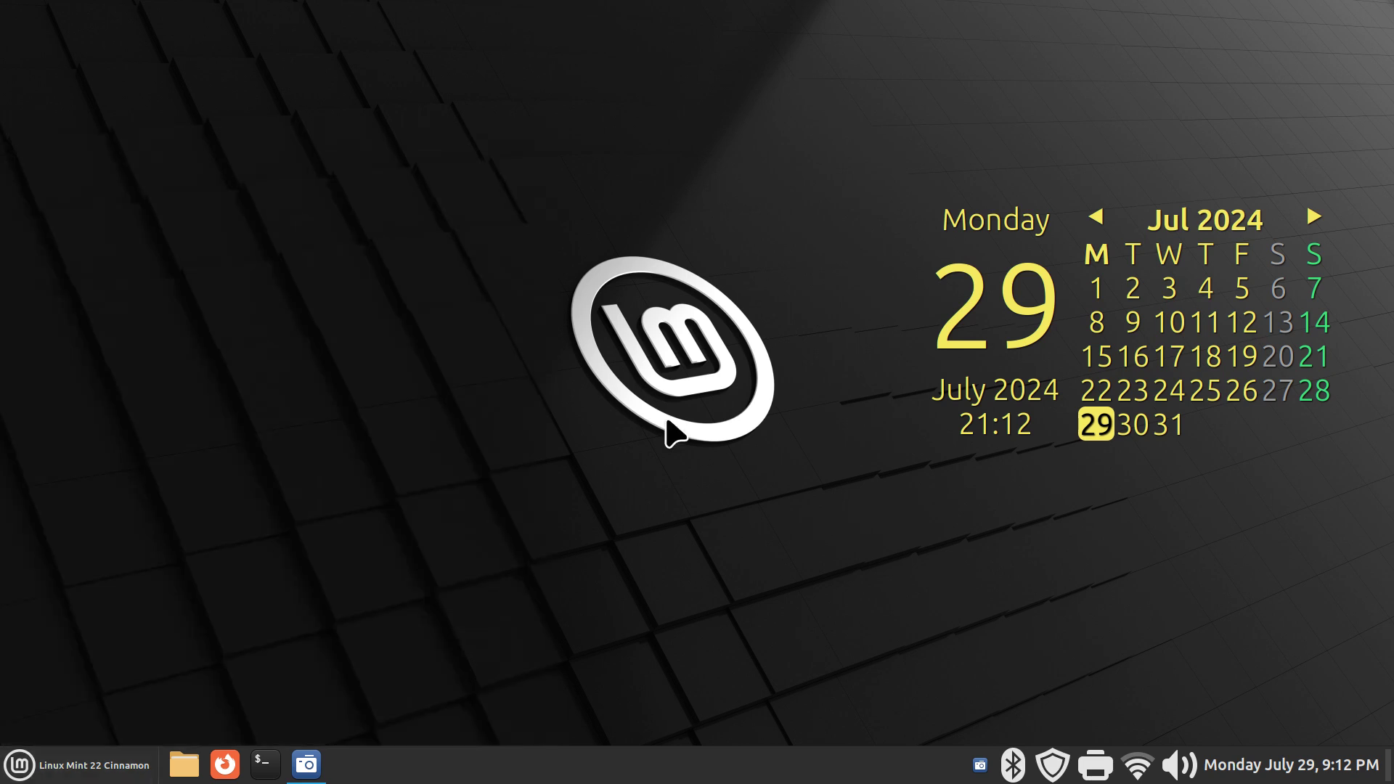